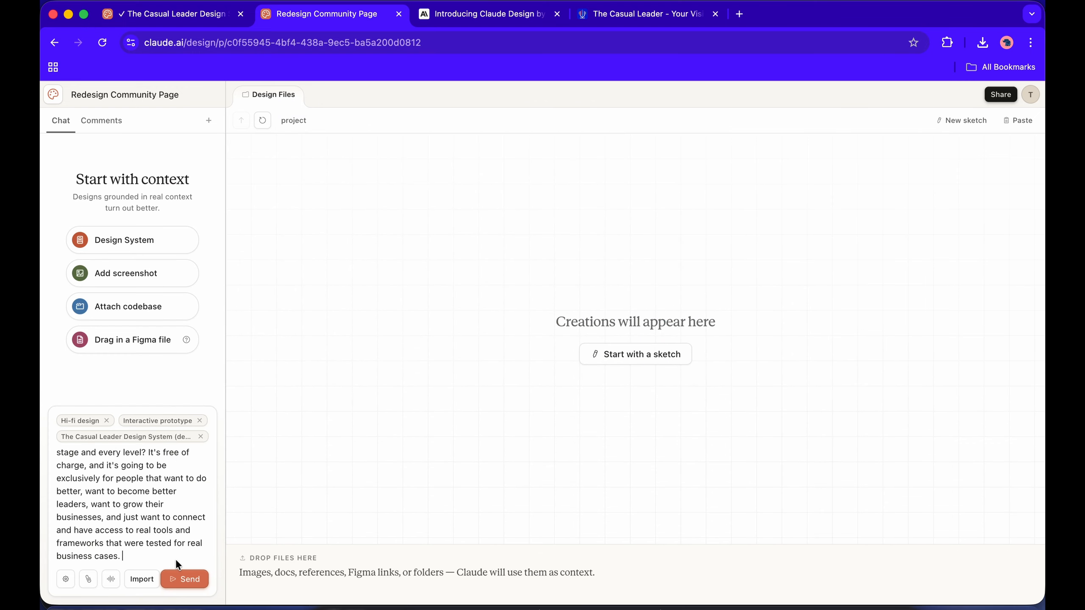
Send the community page redesign prompt and answer the community name question with "Keep it simple: 'Community'".
key("fn")
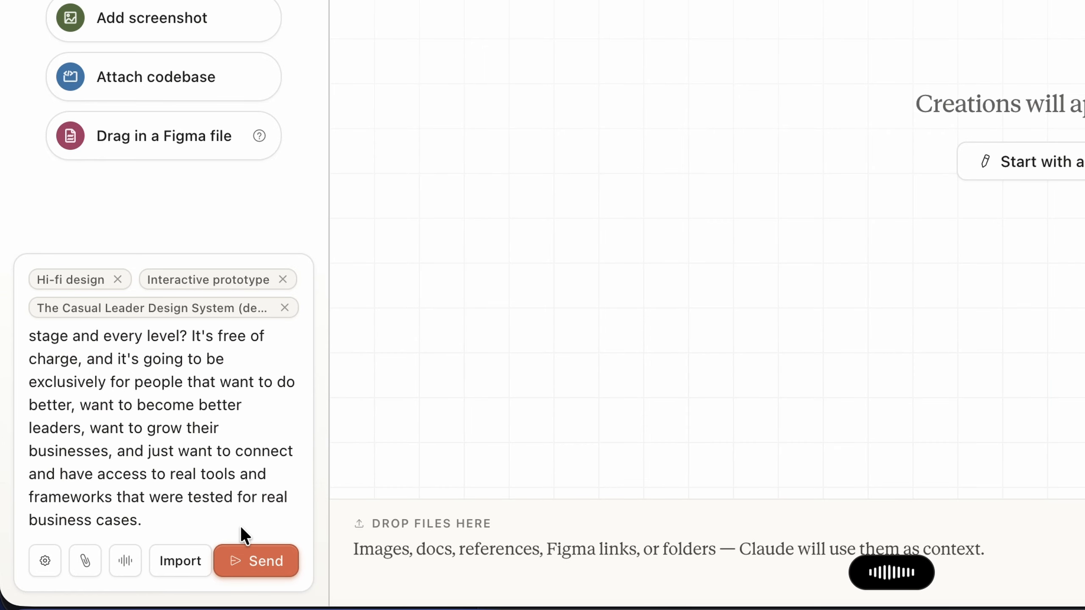
left_click(267, 561)
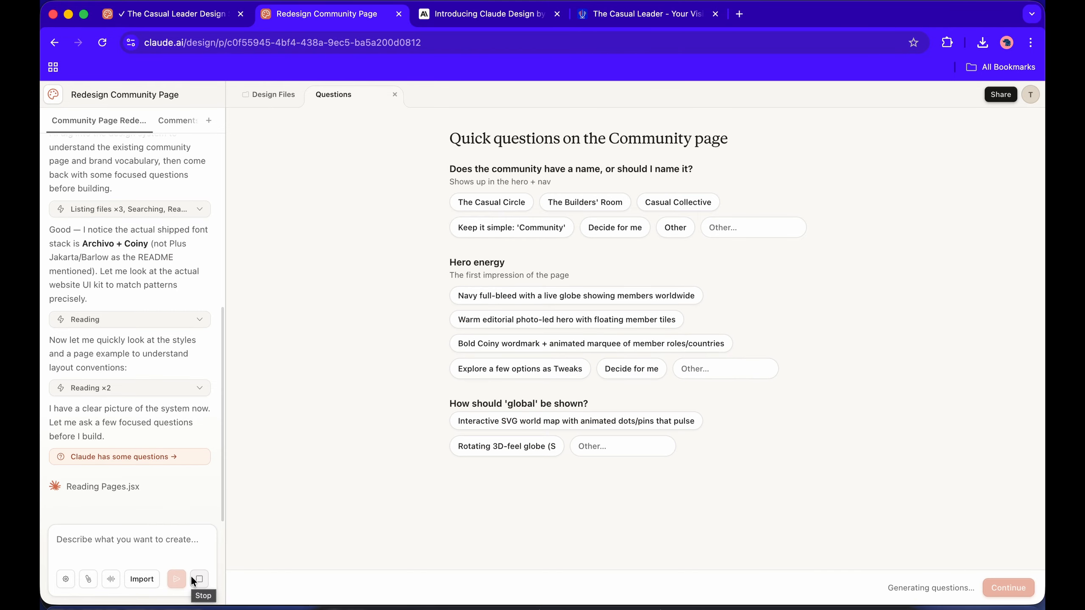
left_click(518, 228)
scroll(400, 348, "down", 1)
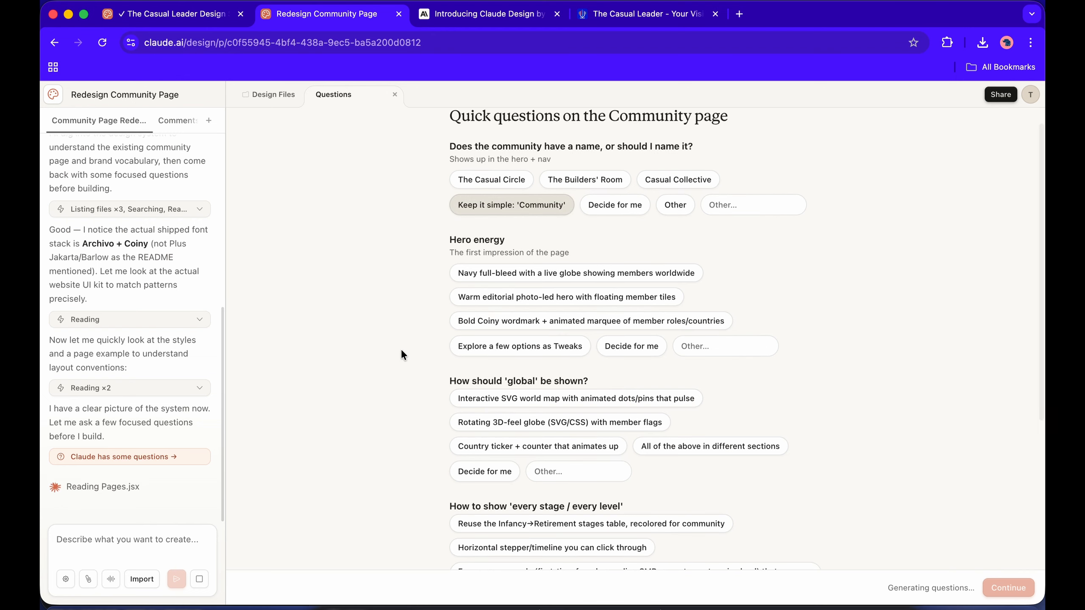
Review the existing community page on The Casual Leader website through its benefits section, and check the published design system.
left_click(647, 16)
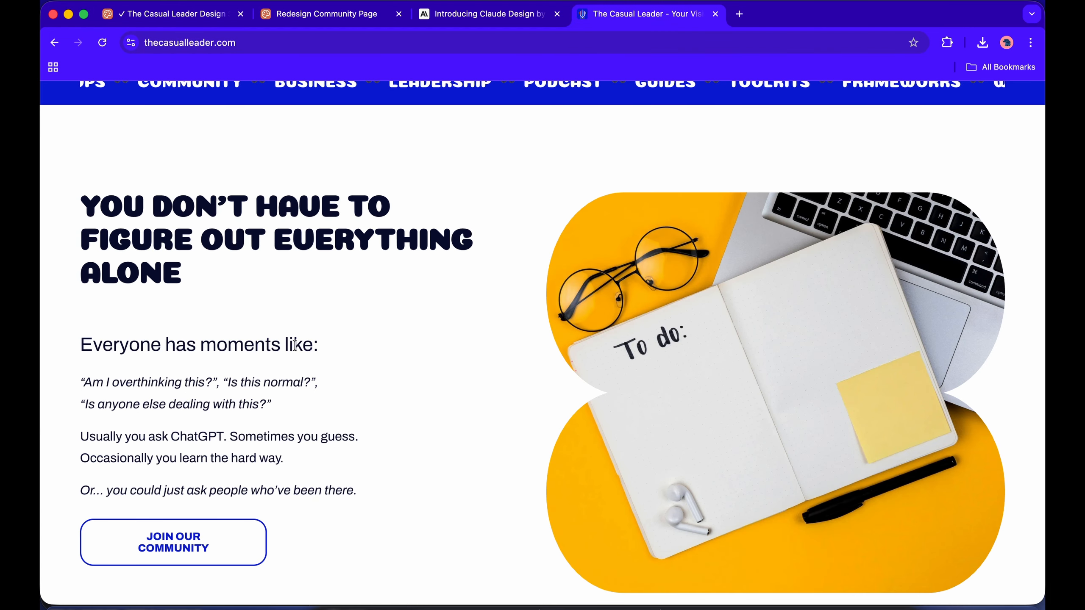
left_click(208, 543)
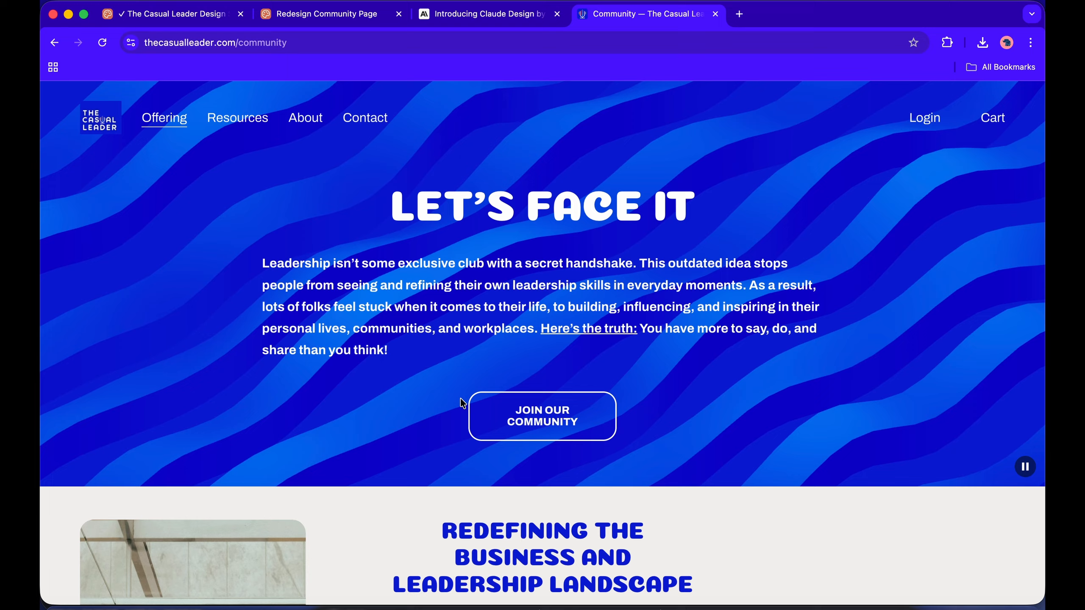
scroll(463, 403, "down", 10)
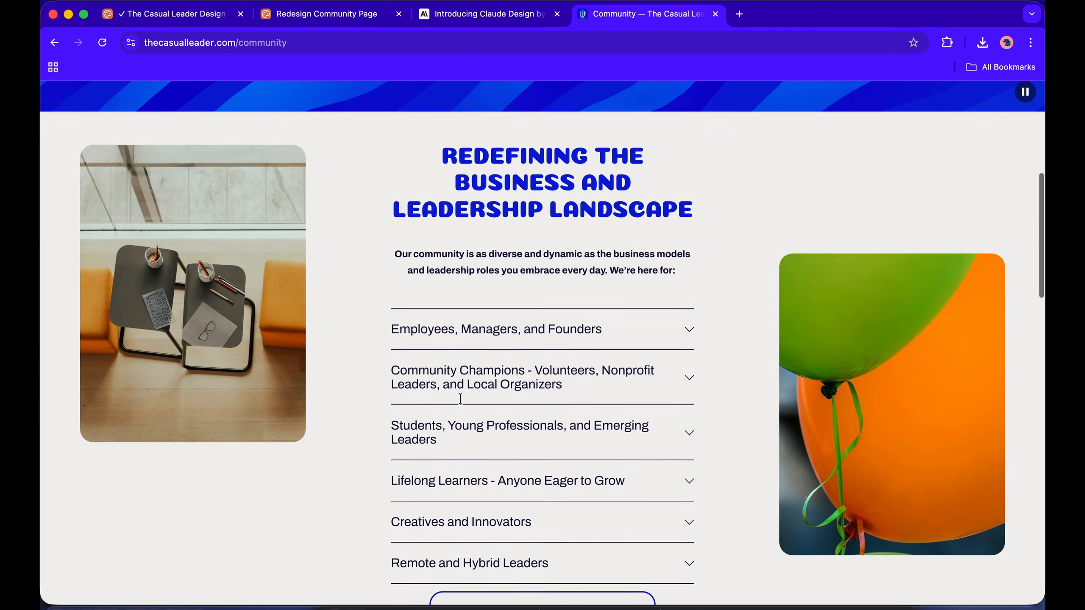
scroll(463, 403, "down", 15)
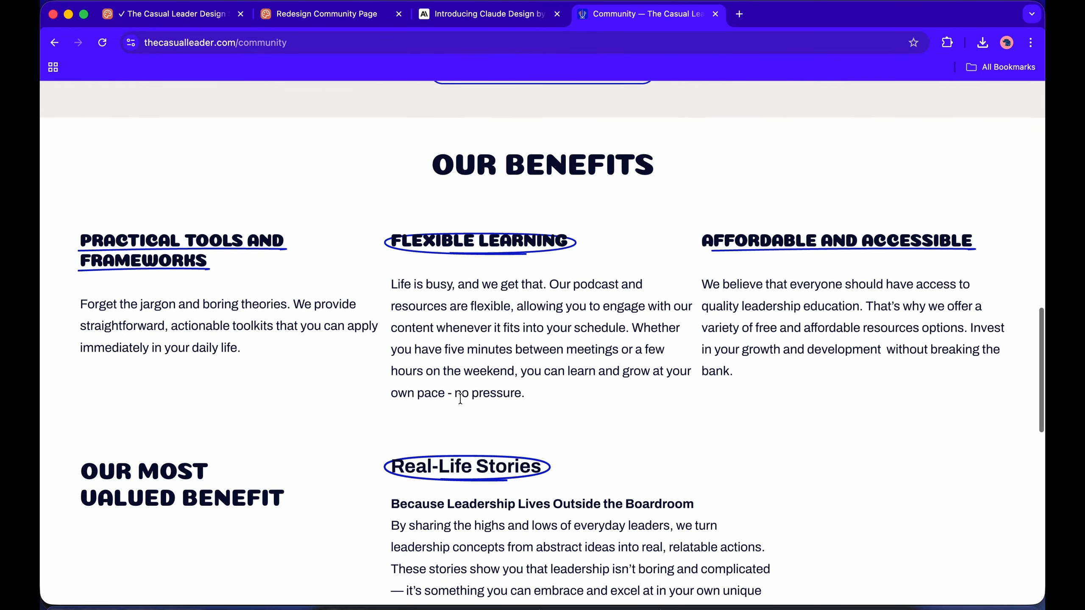
left_click(212, 24)
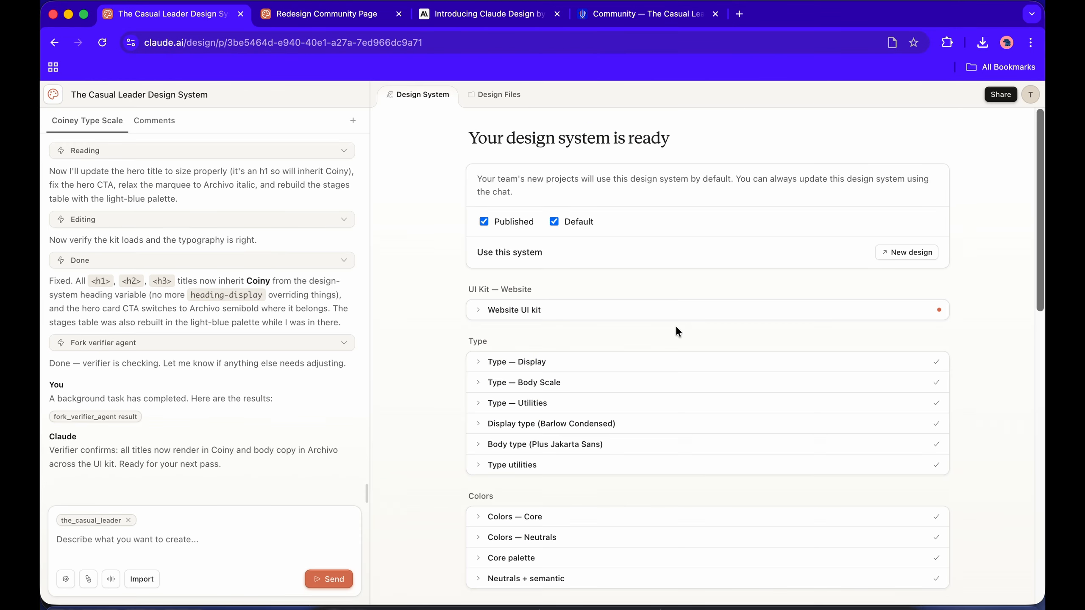
Return to the Redesign Community Page questions, set hero energy to "Decide for me" and show 'global' with the interactive SVG world map.
left_click(327, 14)
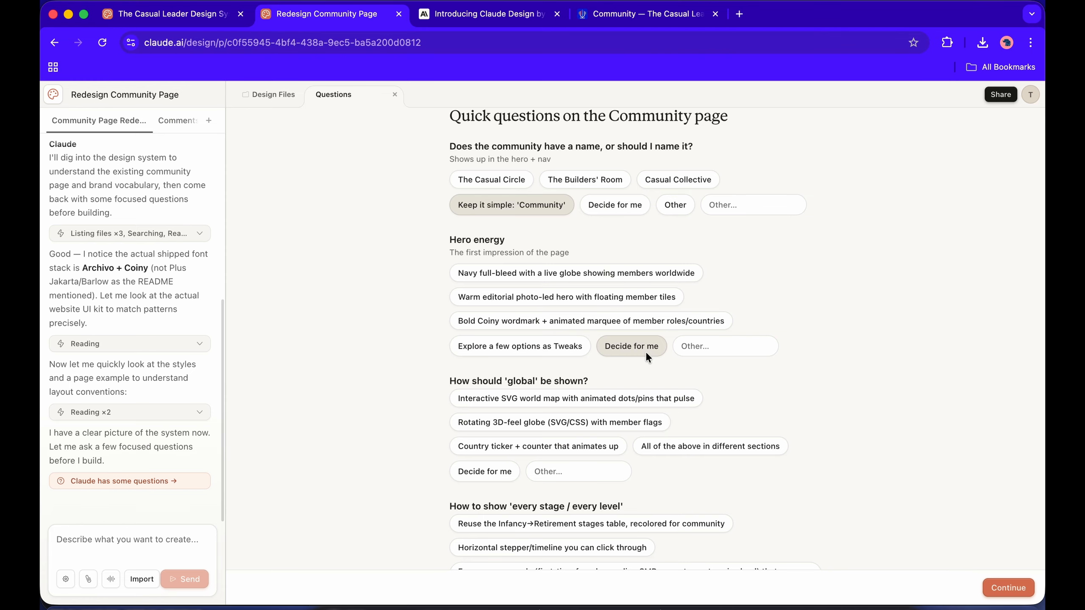
scroll(377, 432, "down", 3)
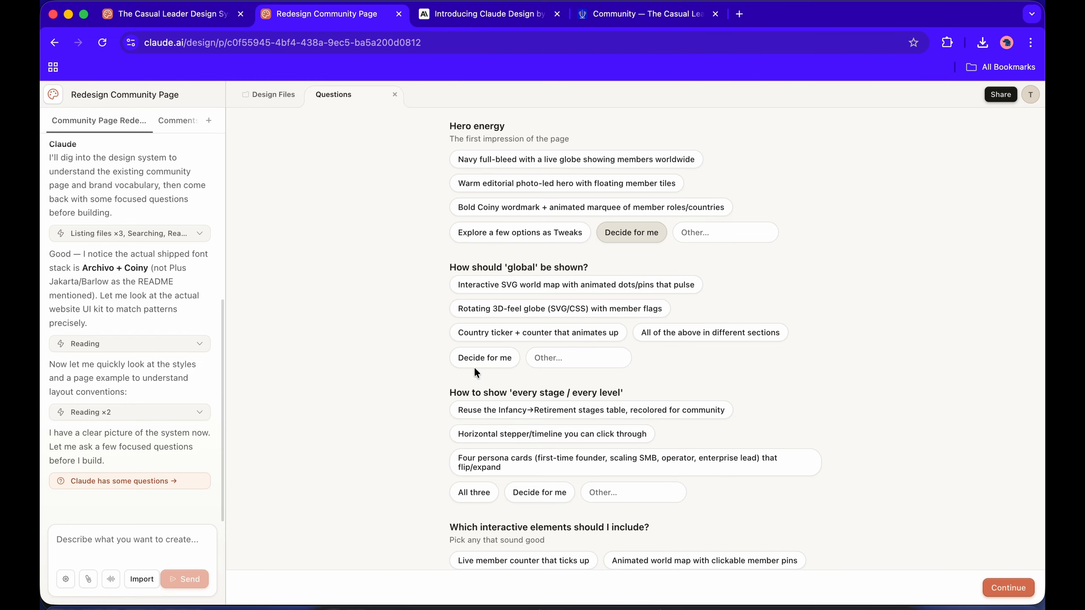
left_click(561, 282)
scroll(415, 394, "down", 3)
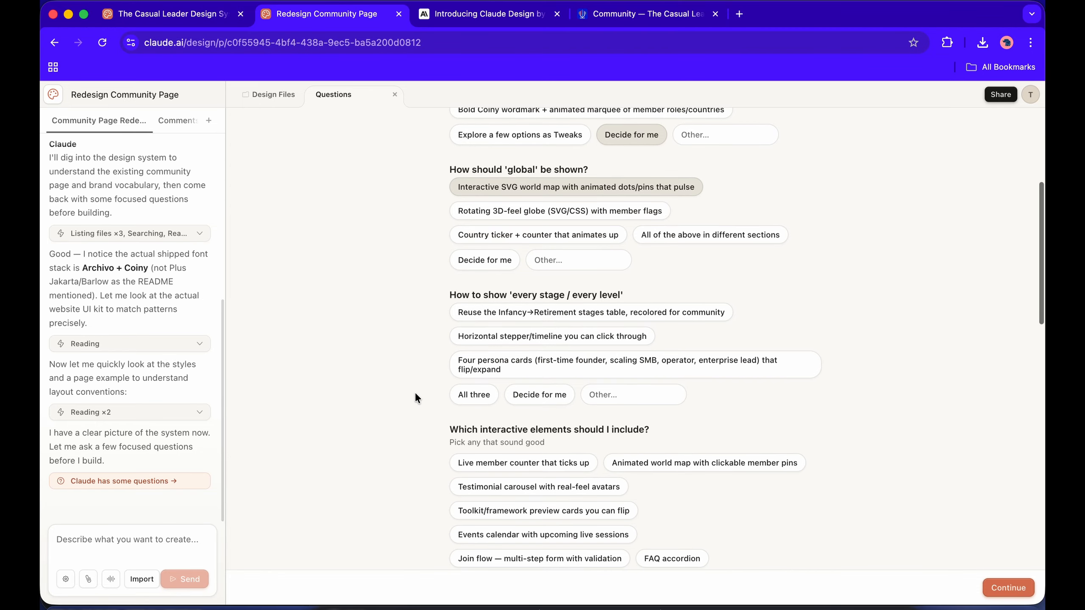
Choose four flipping persona cards (first-time founder, scaling SMB, operator, enterprise lead) to show every stage and level.
scroll(417, 349, "down", 1)
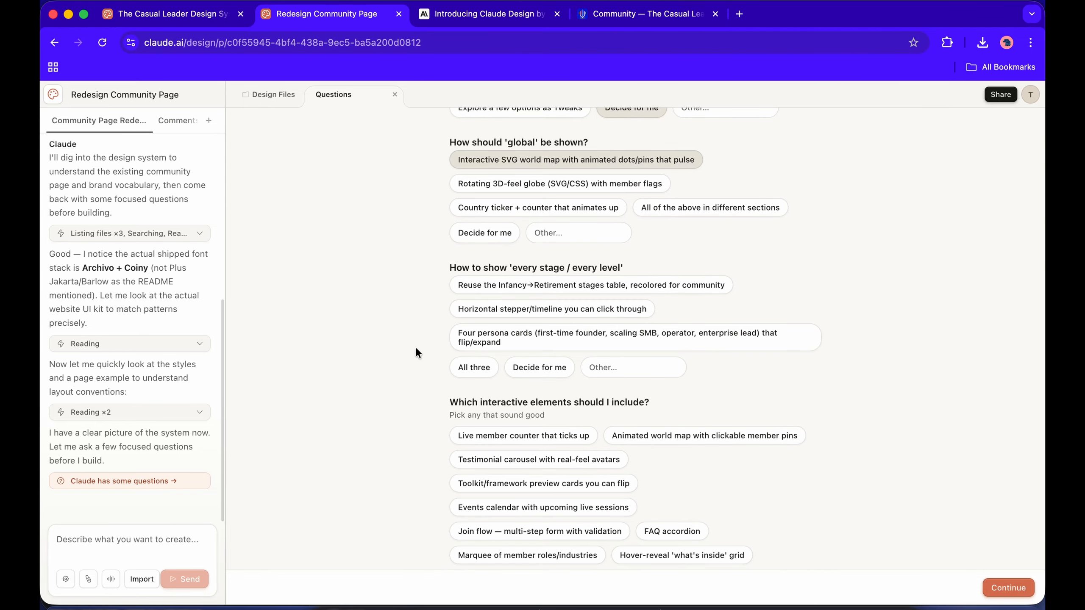
left_click(492, 343)
scroll(438, 377, "down", 2)
Select the FAQ accordion, hover-reveal grid, roles/industries marquee, events calendar, toolkit preview cards, testimonial carousel and live member counter as interactive elements.
scroll(432, 364, "down", 2)
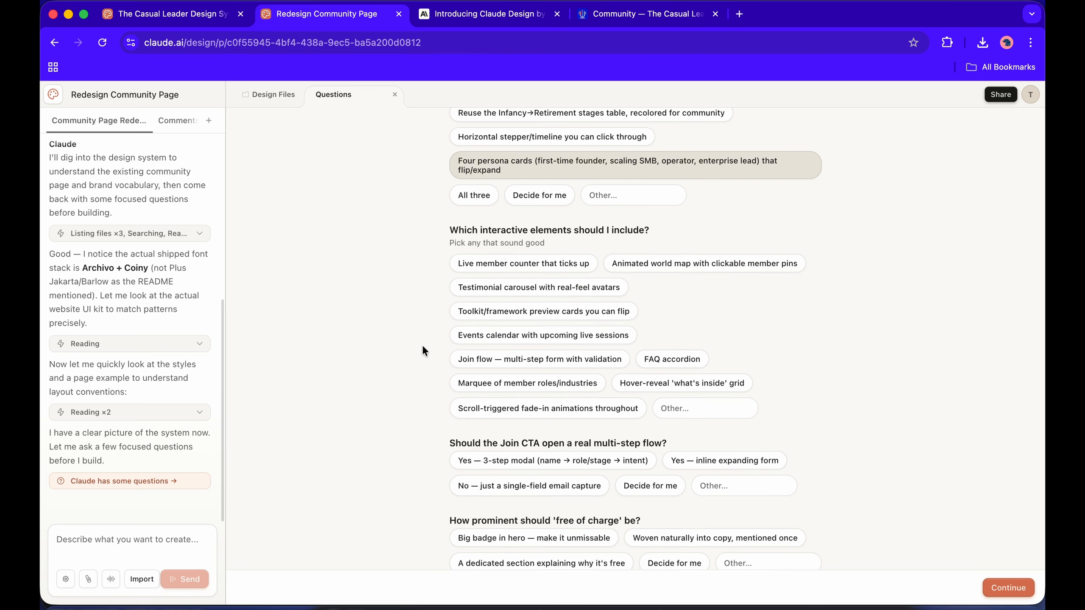
left_click(668, 361)
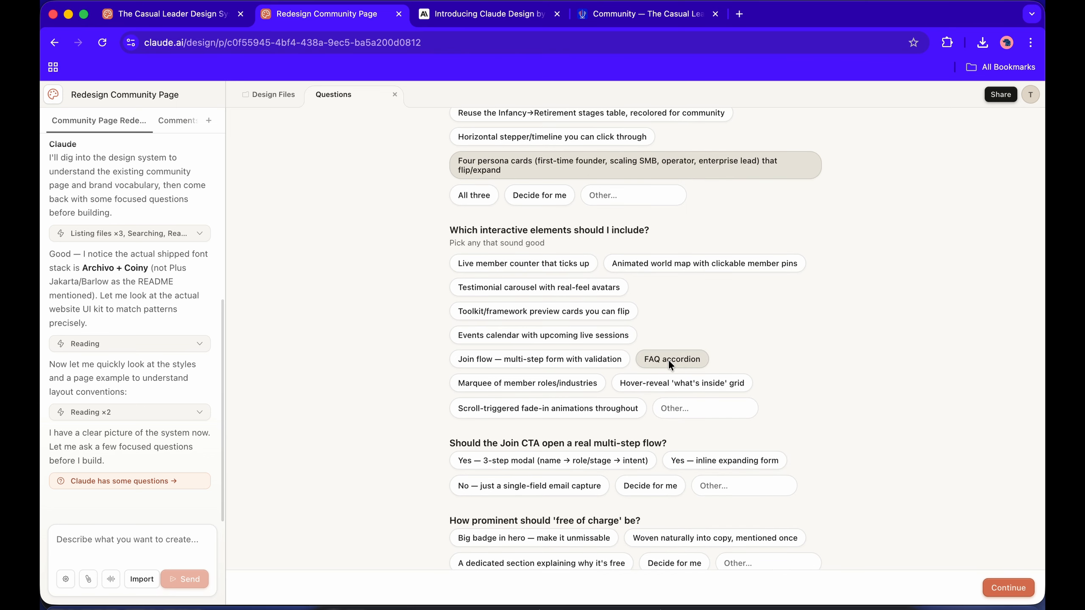
left_click(663, 376)
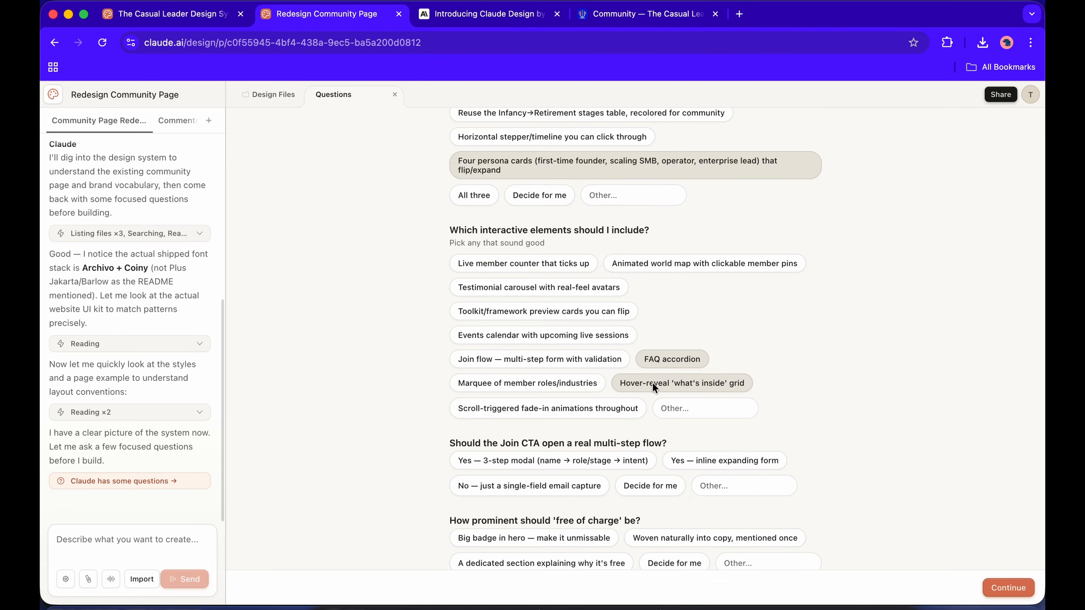
left_click(585, 336)
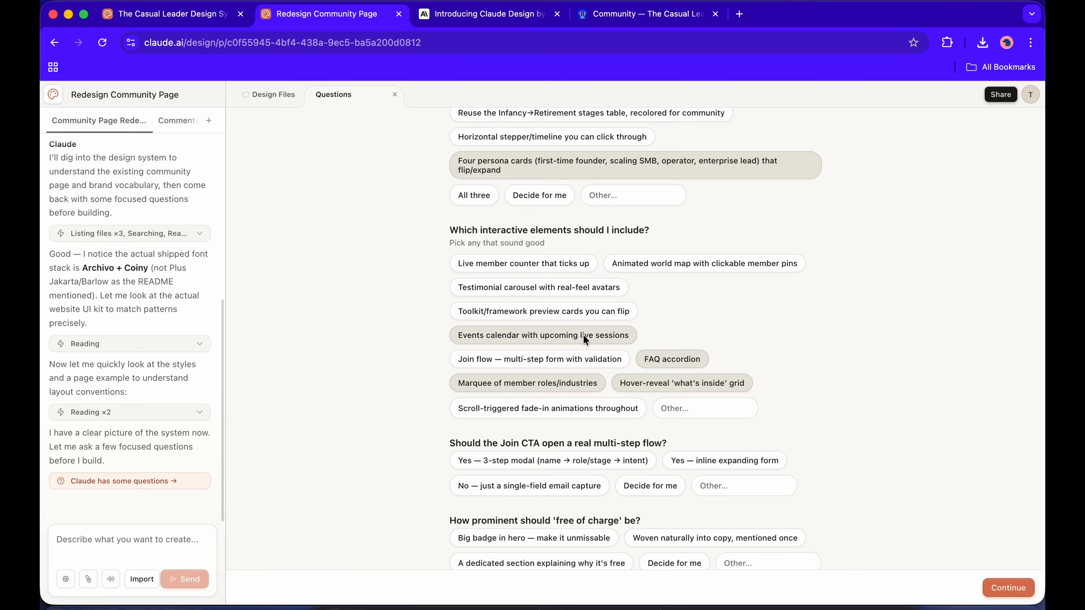
left_click(560, 312)
left_click(543, 288)
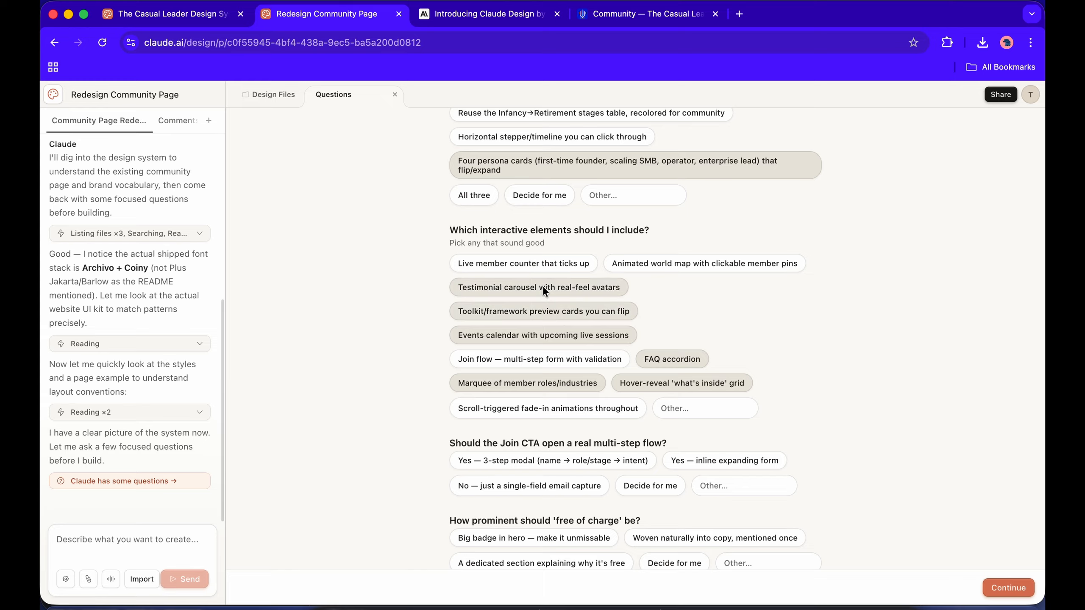
left_click(582, 264)
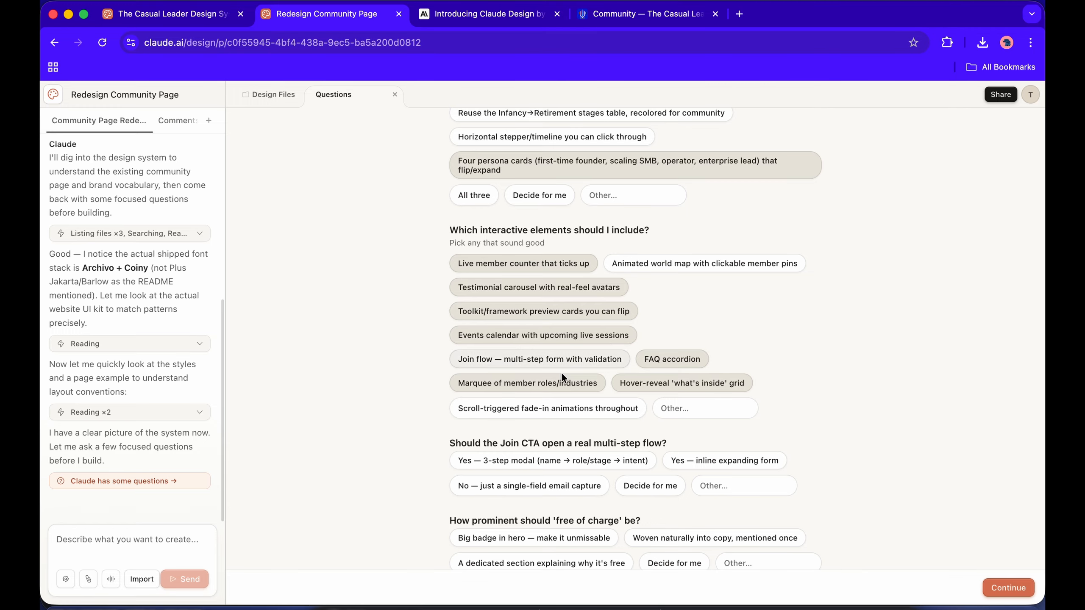
Add scroll-triggered fade-in animations and the custom interactive-elements answer "and any anything else that you think might be useful.".
left_click(560, 409)
left_click(684, 408)
type("any")
key("fn")
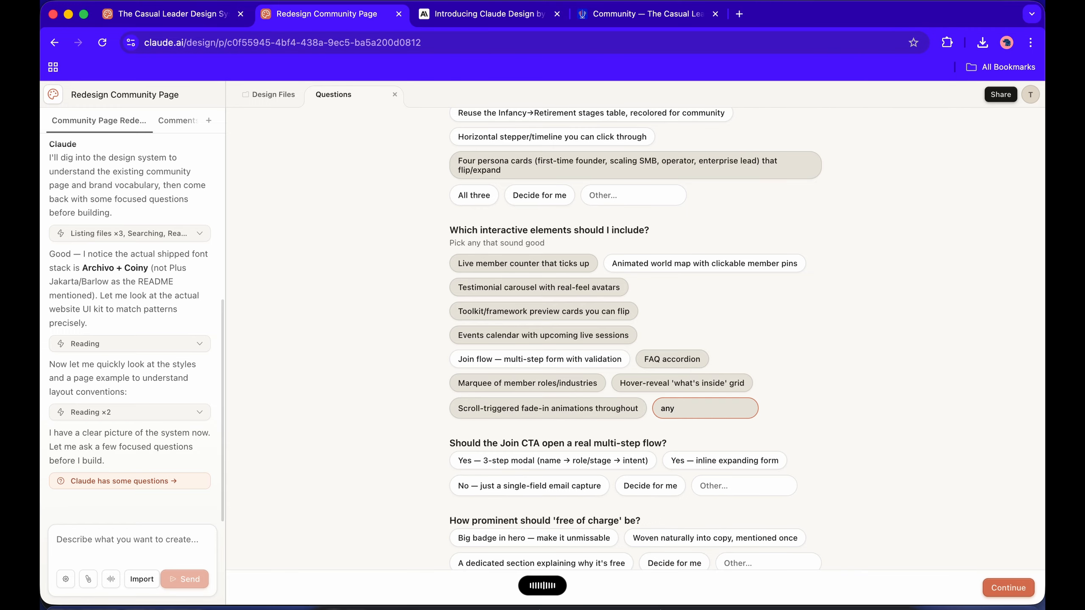
Limit the Join CTA to a single-field email capture and have 'free of charge' woven naturally into copy, mentioned once.
scroll(546, 374, "down", 3)
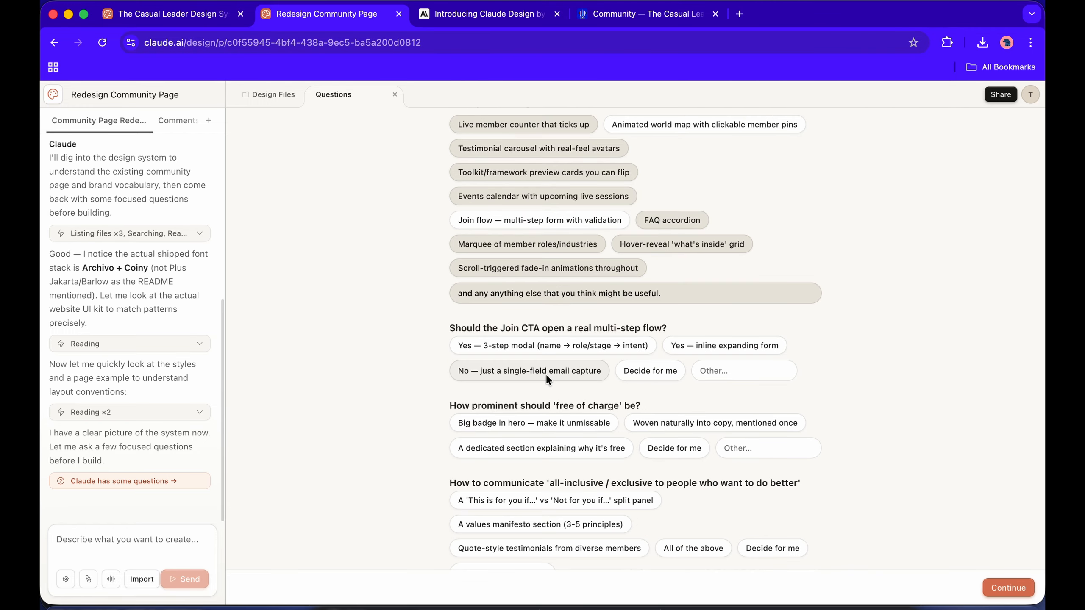
left_click(546, 373)
scroll(417, 424, "down", 2)
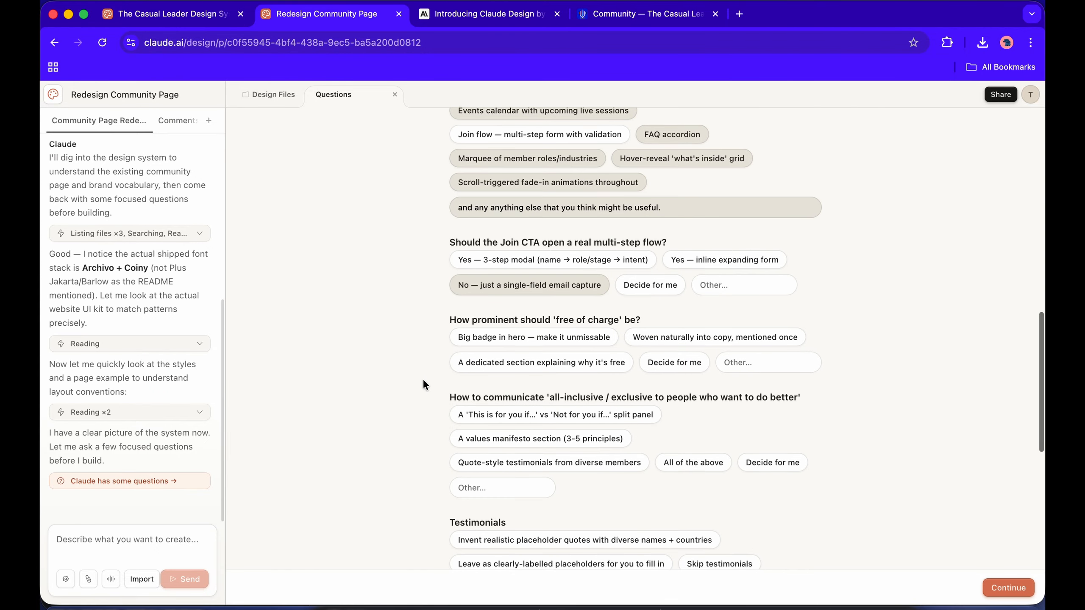
scroll(423, 380, "down", 1)
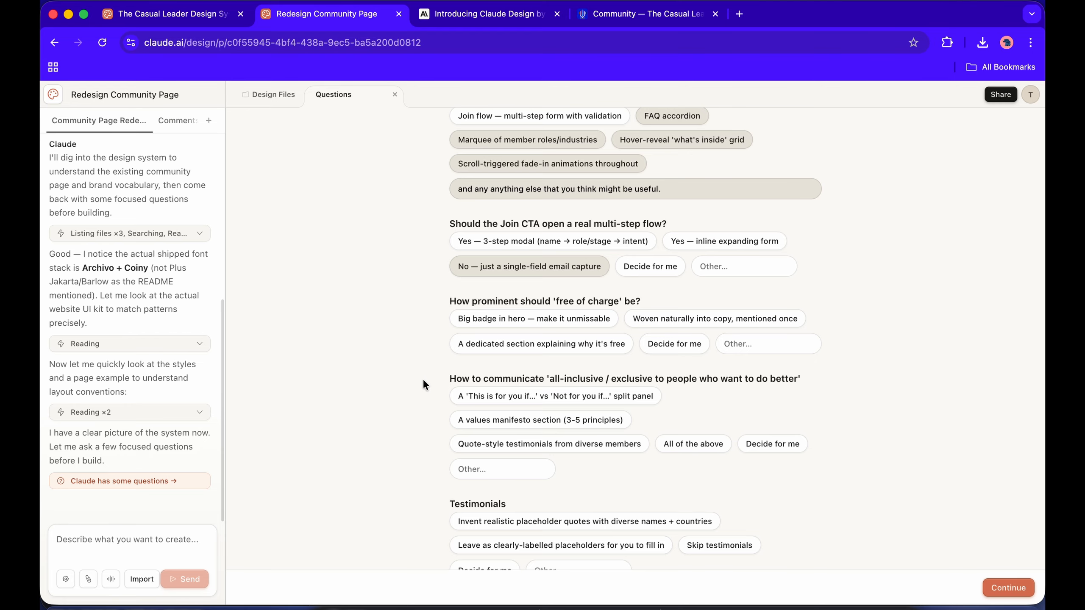
left_click(658, 318)
Communicate inclusivity with a 'This is for you if...' vs 'Not for you if...' split panel and set testimonials to "Decide for me".
scroll(395, 404, "down", 4)
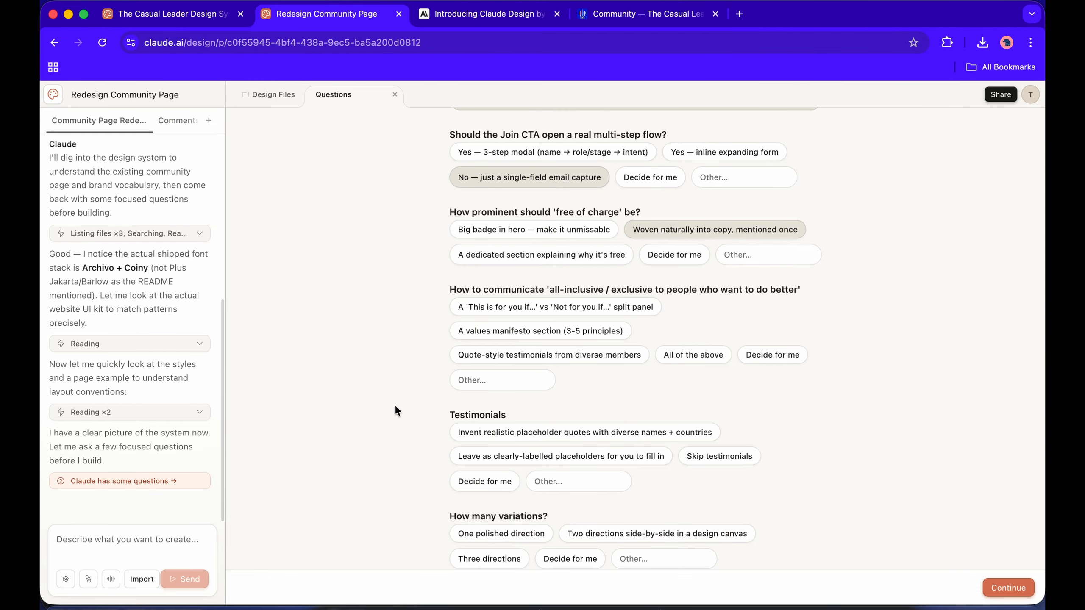
left_click(512, 307)
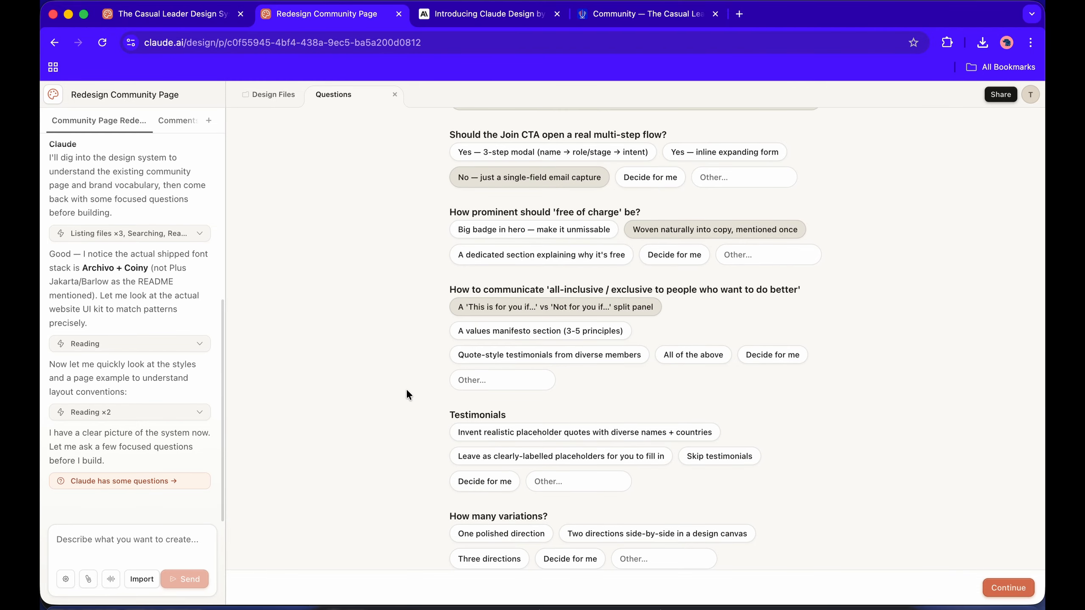
scroll(406, 388, "down", 4)
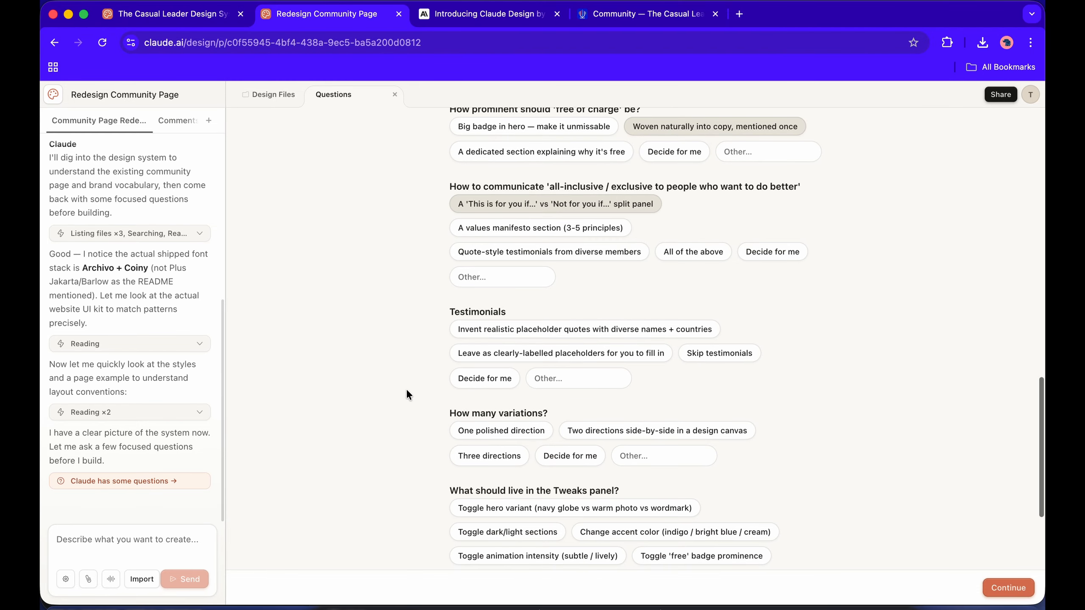
scroll(445, 376, "down", 1)
left_click(487, 360)
Request two directions side-by-side and select all six Tweaks options: hero variant, dark/light sections, accent color, animation intensity, 'free' badge and member/countries count.
scroll(543, 298, "down", 3)
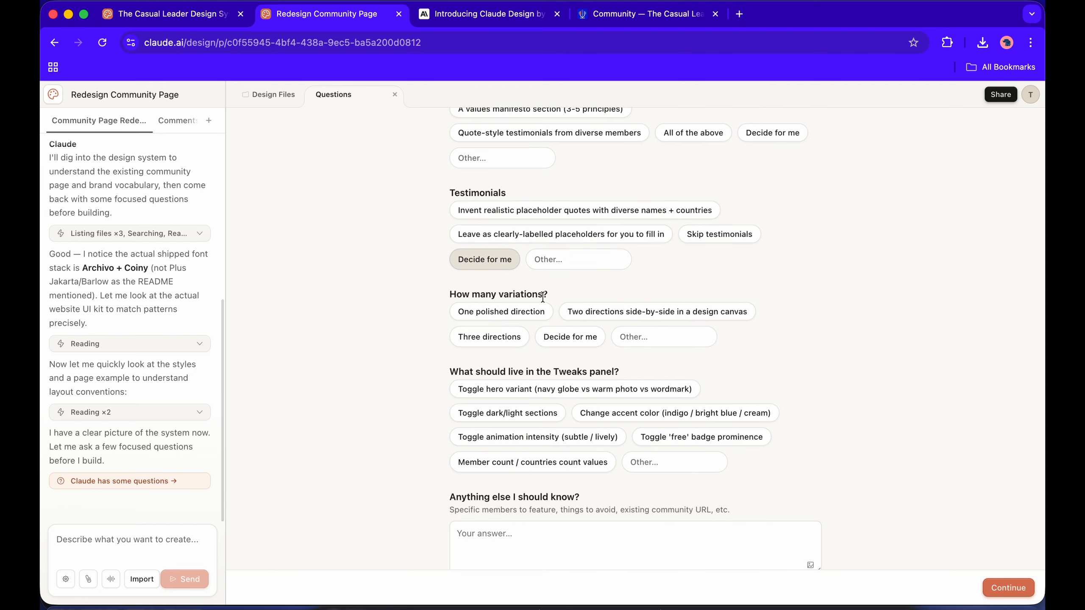
left_click(594, 303)
scroll(401, 411, "down", 2)
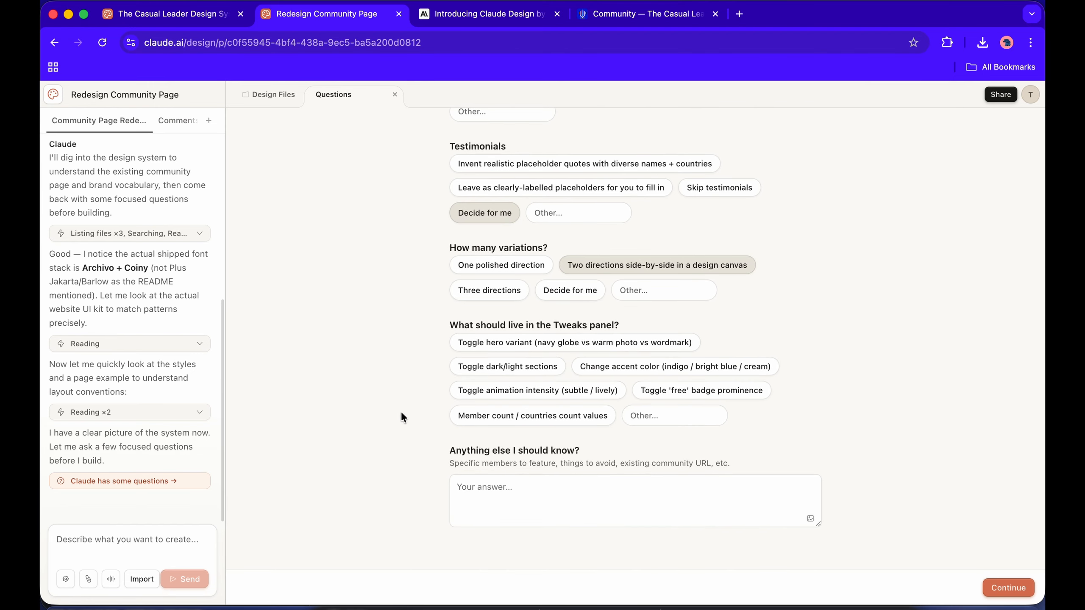
left_click(508, 366)
left_click(675, 366)
left_click(537, 390)
left_click(701, 390)
left_click(584, 417)
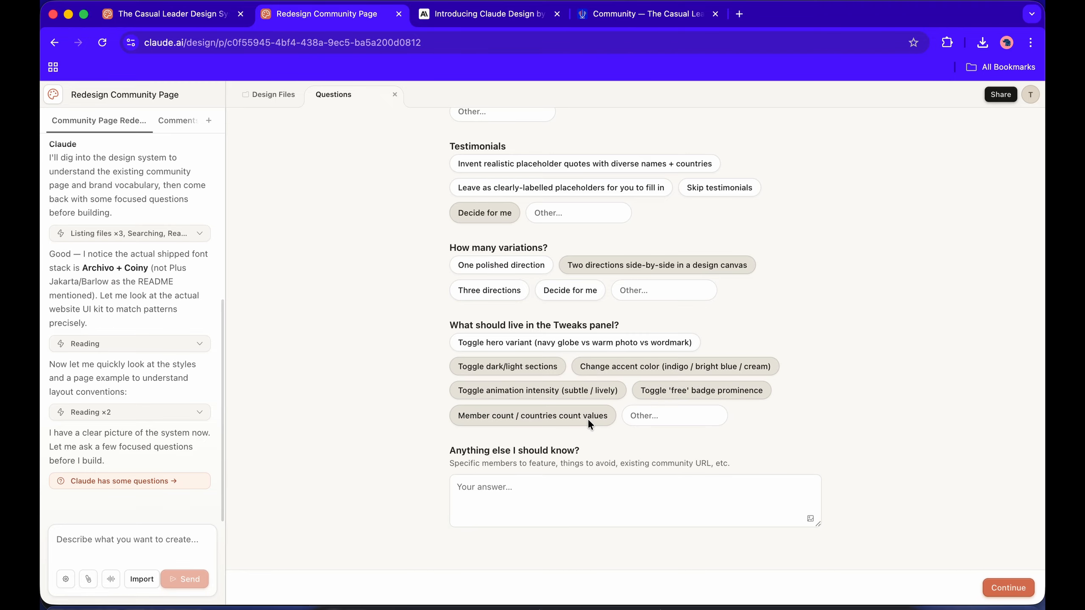
left_click(589, 344)
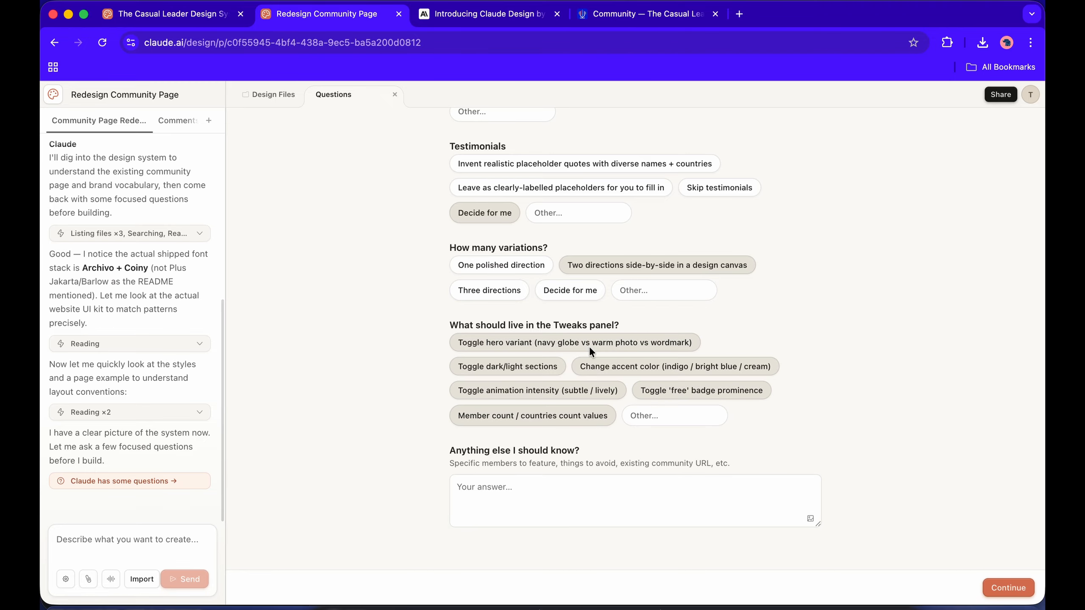
Finish the questionnaire at the "Anything else I should know?" field and submit the answers to generate the community page.
left_click(514, 491)
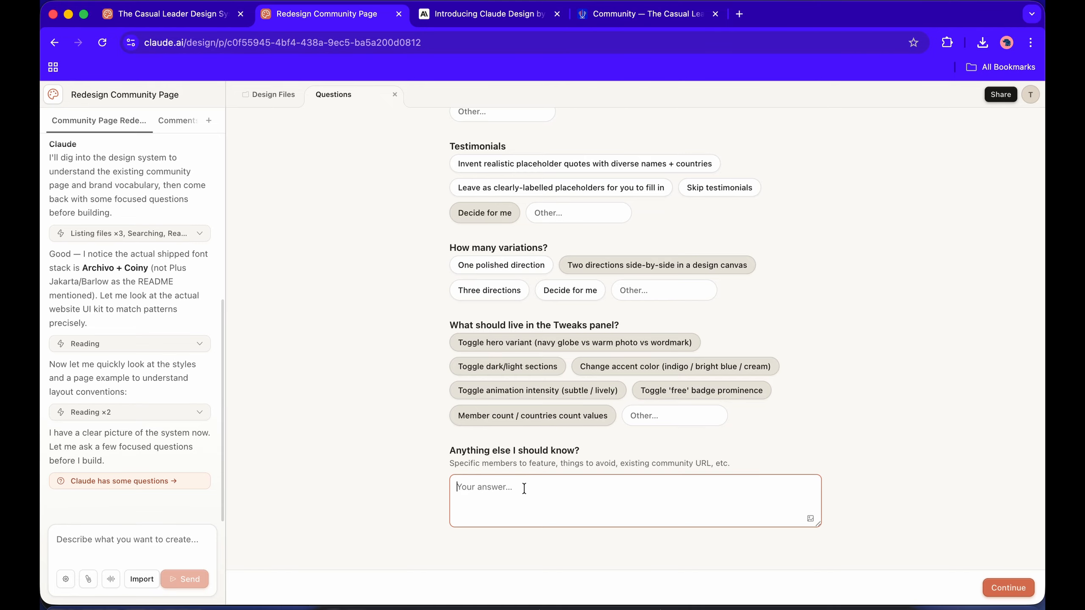
left_click(990, 588)
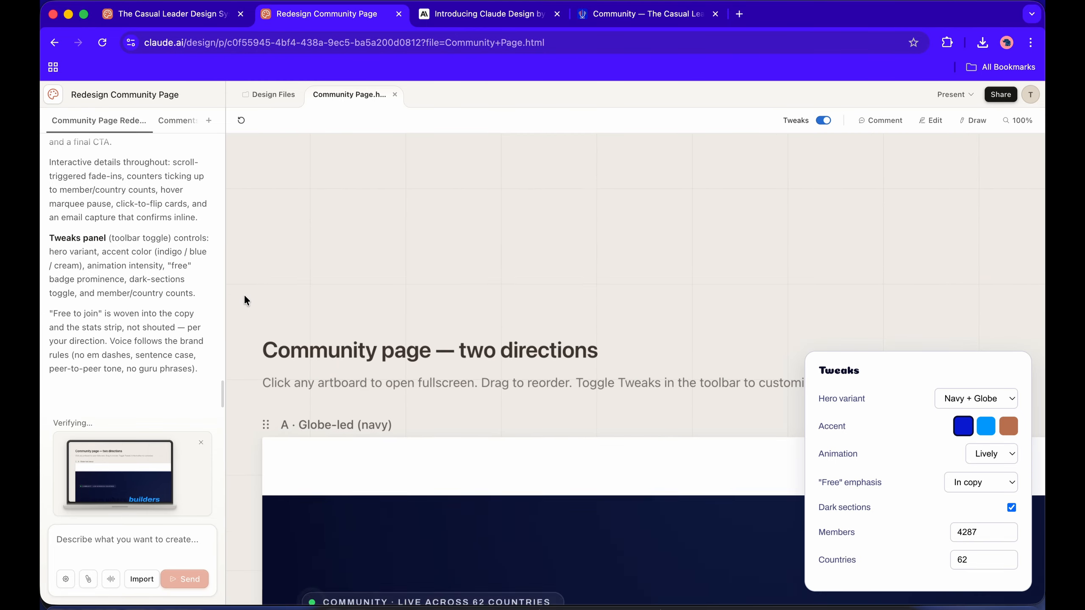
Examine the generated two-direction community page and read through the build plan and summary in the chat.
scroll(245, 297, "down", 3)
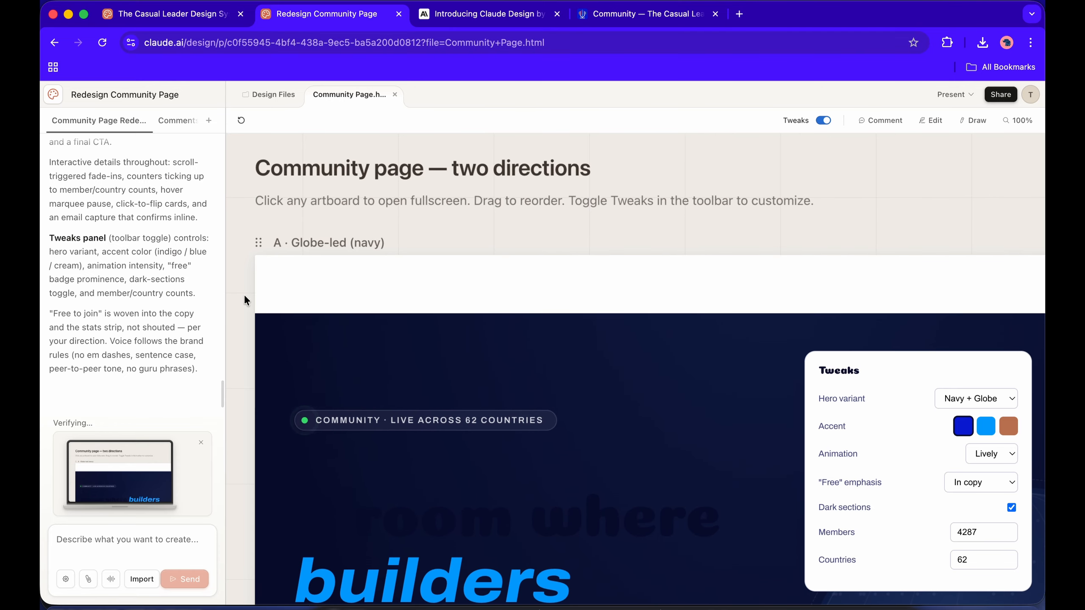
scroll(149, 283, "up", 15)
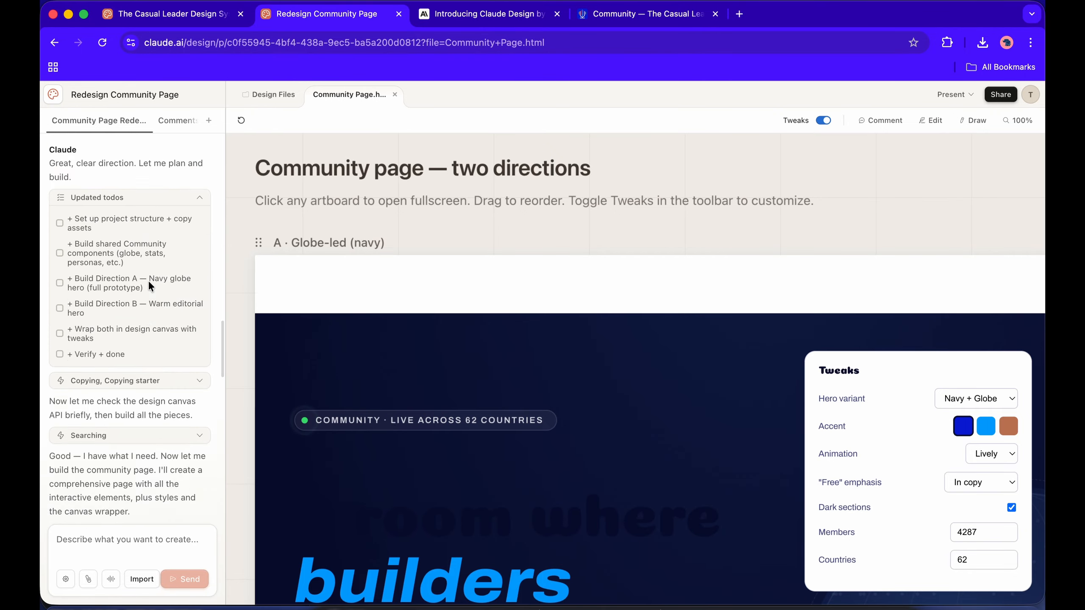
scroll(148, 283, "down", 20)
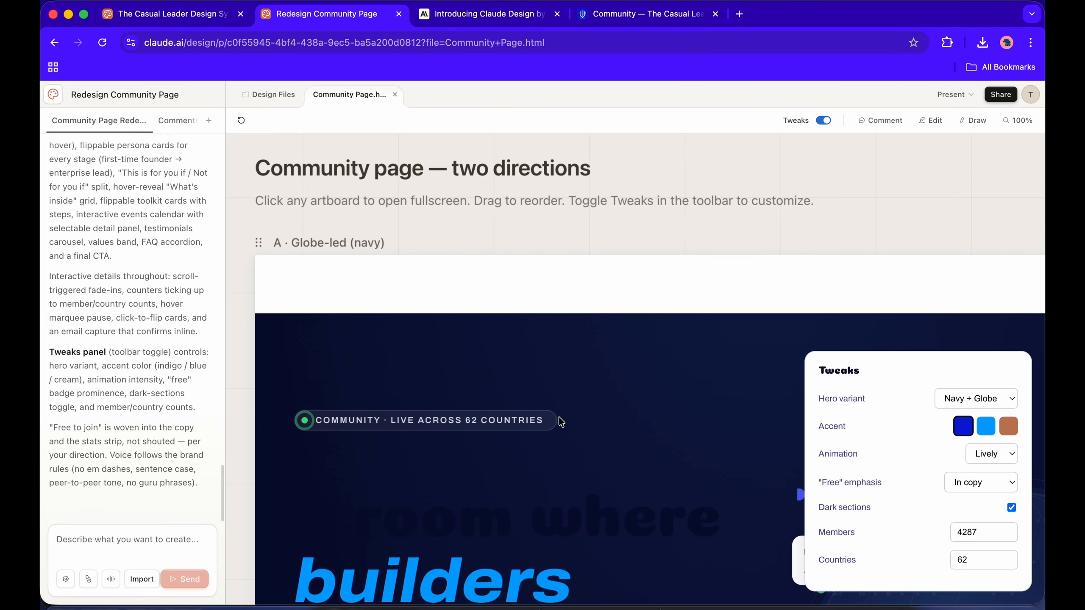
scroll(565, 379, "down", 1)
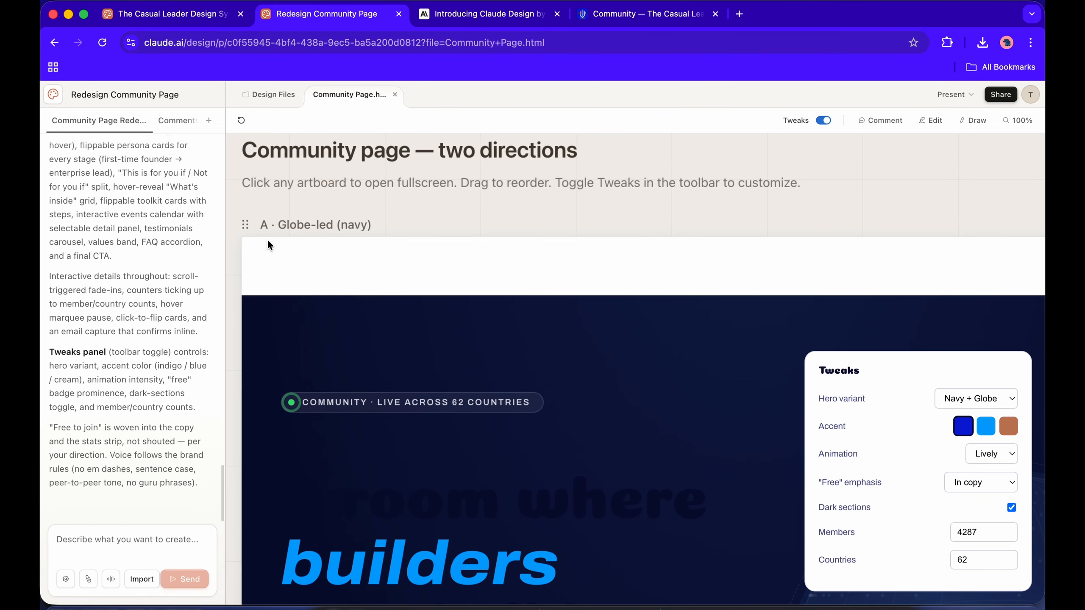
Examine direction A's globe-led hero, including its headline, globe, sign-up field, stats strip and member marquee.
scroll(469, 245, "down", 5)
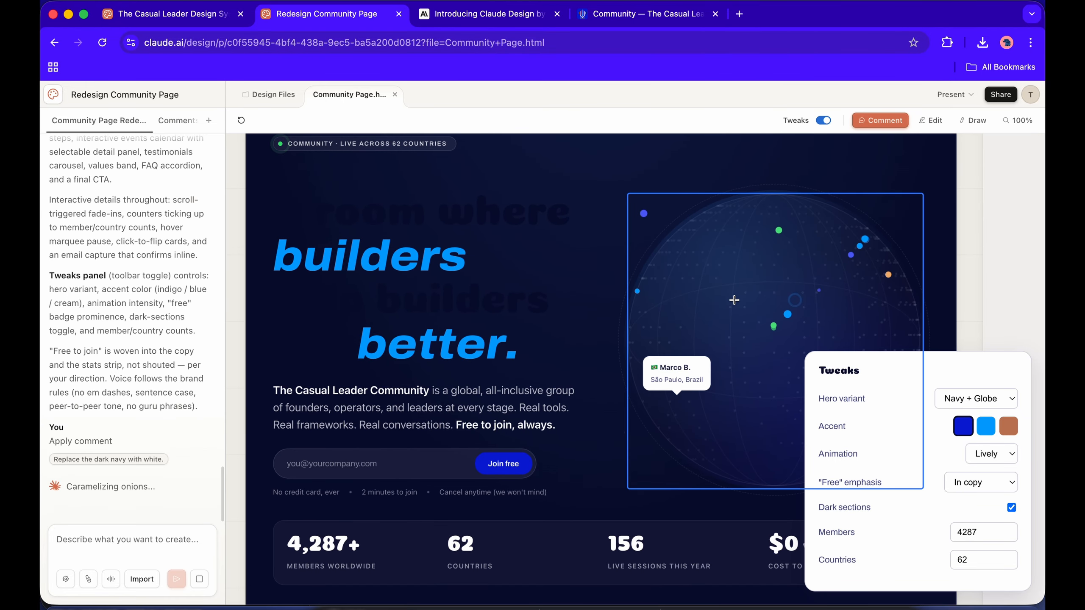
scroll(734, 300, "down", 1)
scroll(734, 300, "right", 1)
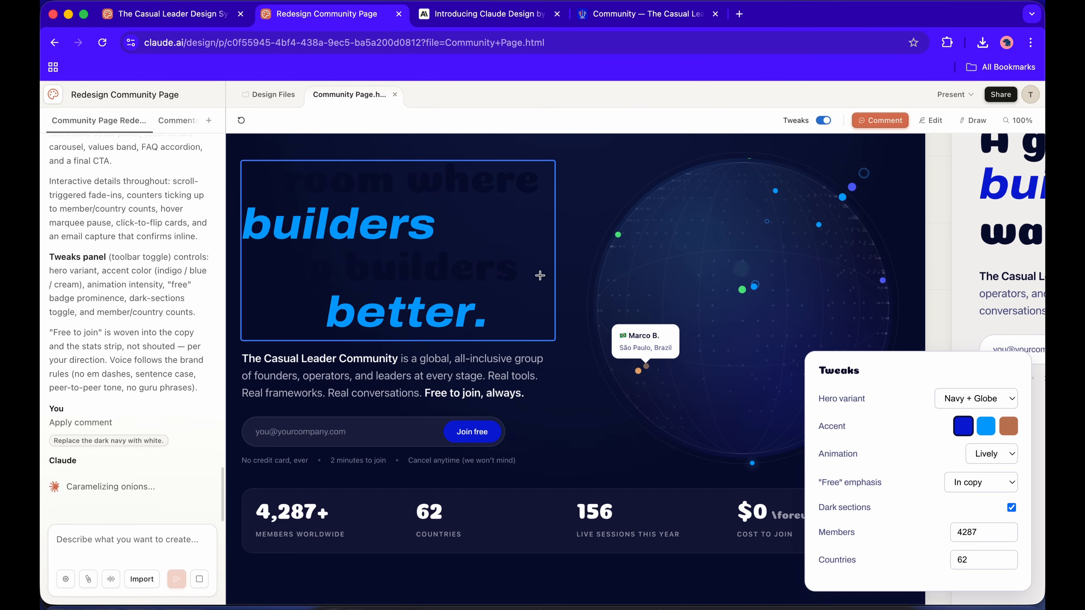
scroll(540, 276, "down", 2)
scroll(540, 275, "left", 1)
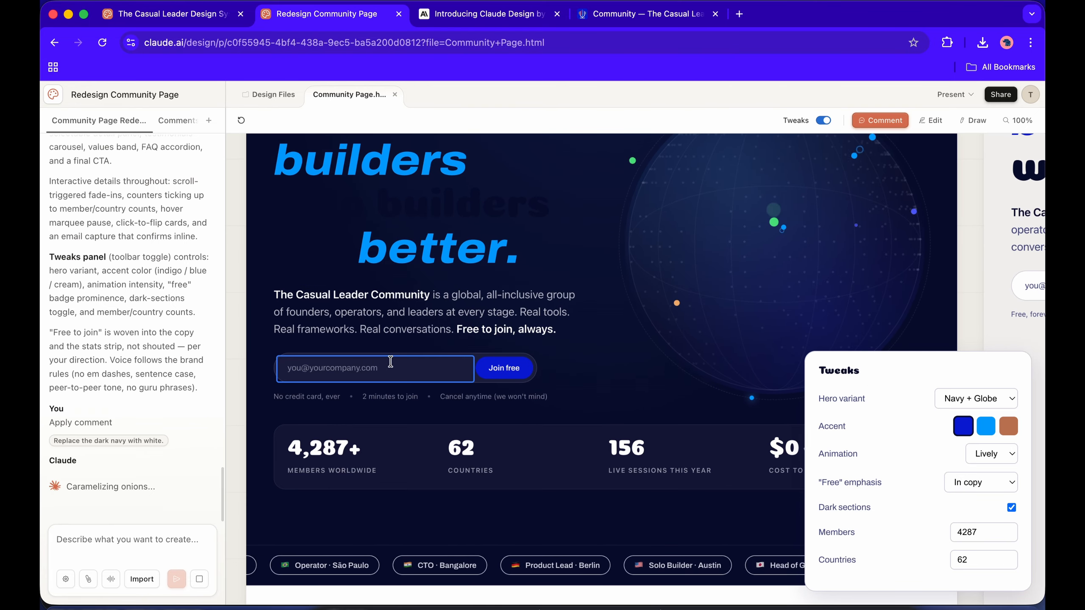
scroll(610, 356, "down", 2)
scroll(610, 356, "right", 1)
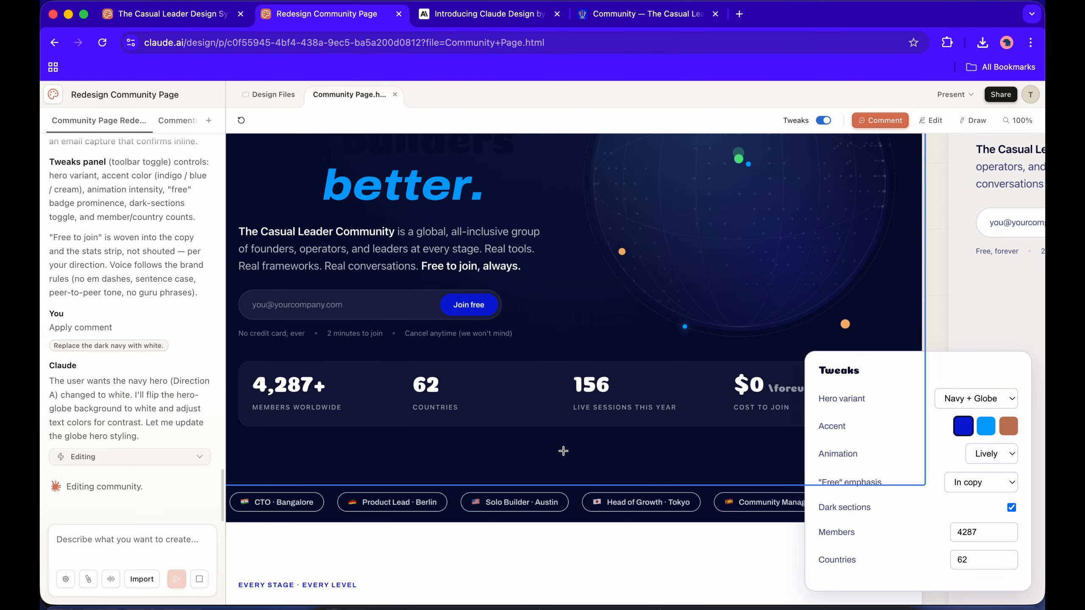
scroll(563, 440, "down", 1)
scroll(563, 440, "left", 1)
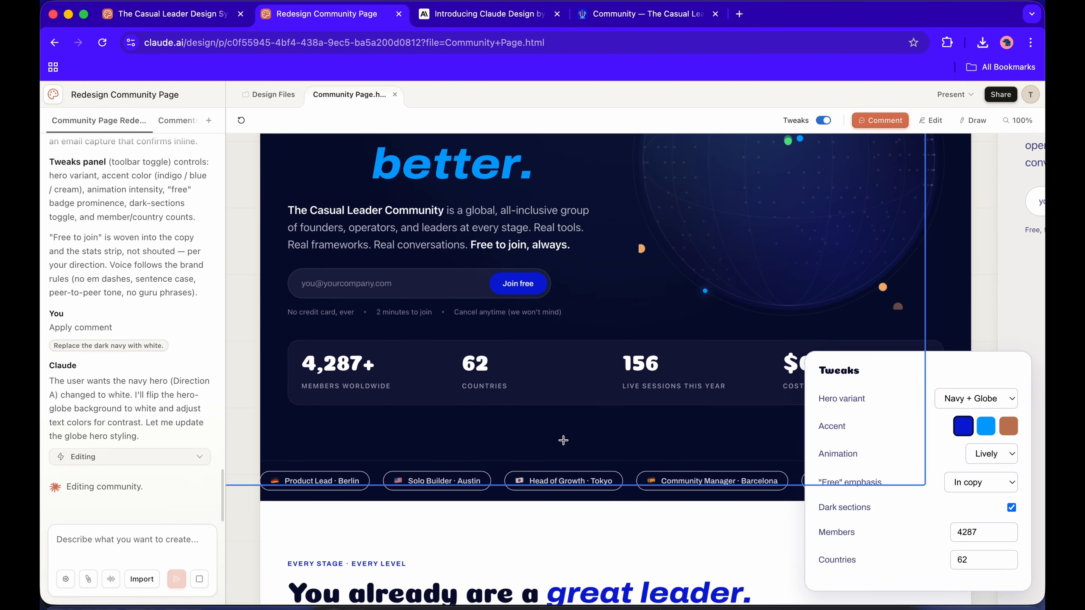
scroll(238, 510, "up", 1)
scroll(237, 509, "right", 1)
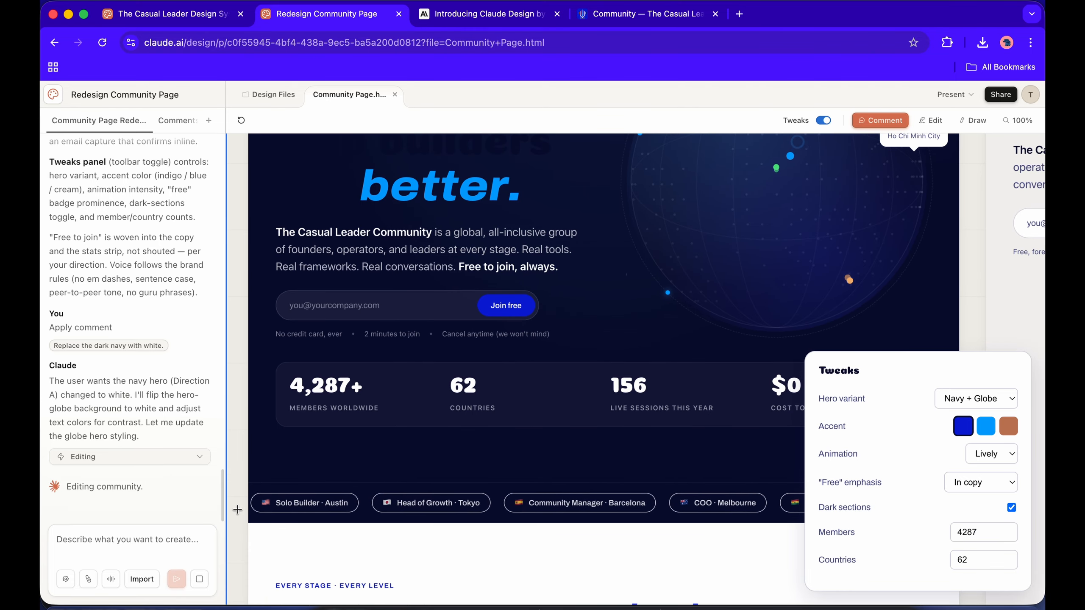
scroll(238, 510, "down", 2)
scroll(237, 510, "right", 1)
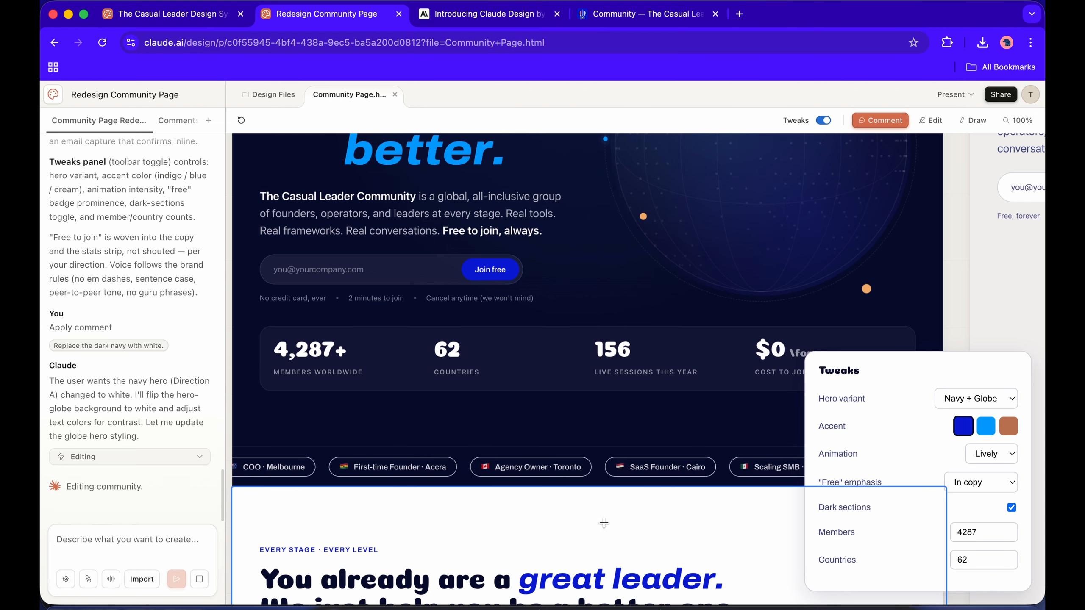
scroll(604, 523, "up", 7)
scroll(604, 523, "down", 5)
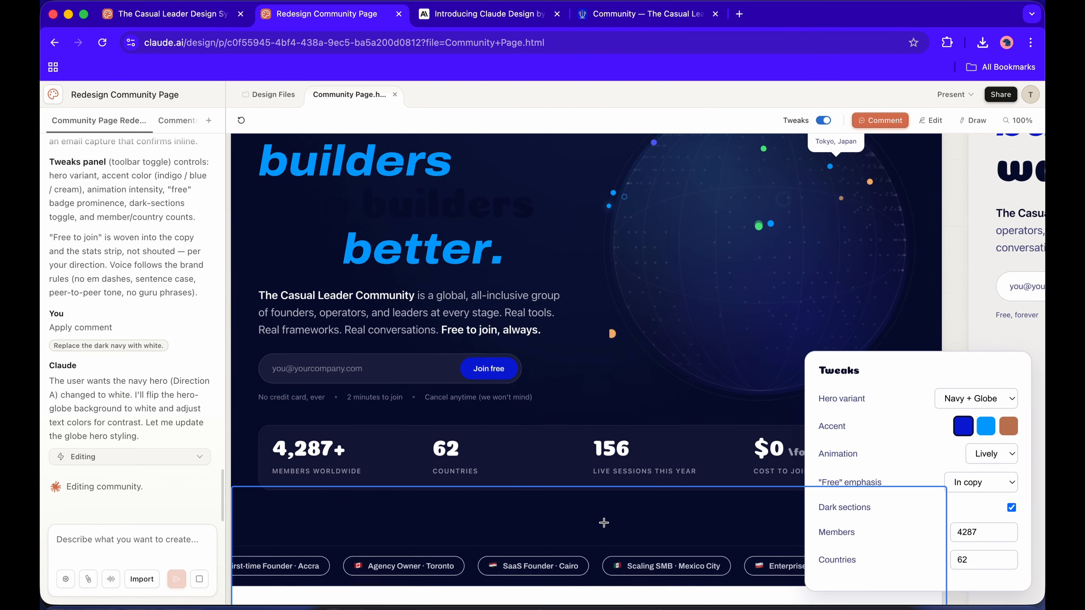
Leave comment mode and examine direction A's peer-circle stage cards and the "What's inside" tool cards.
scroll(604, 522, "down", 8)
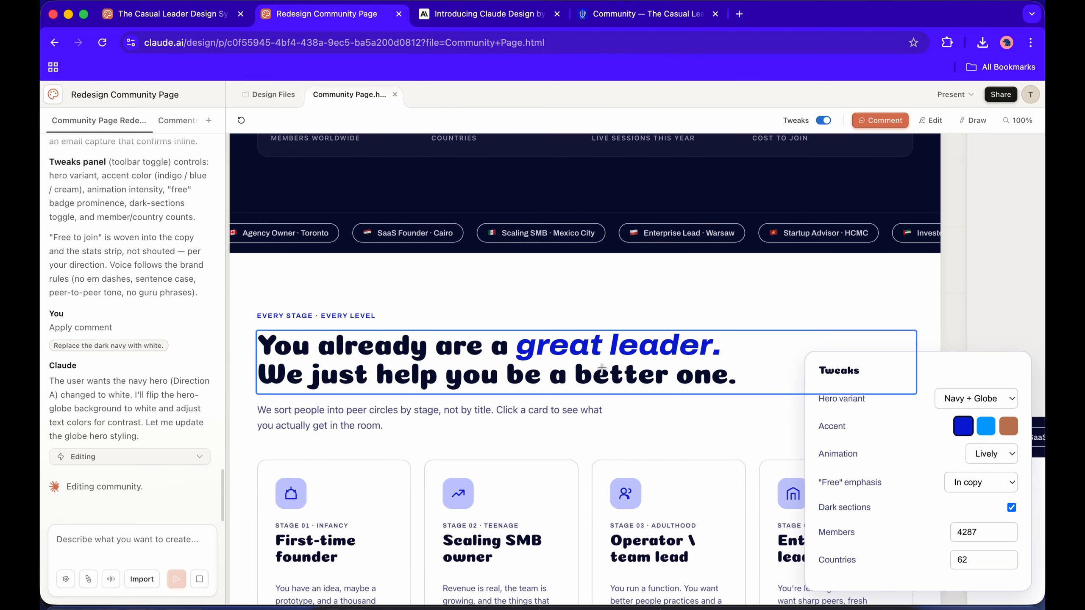
scroll(636, 295, "down", 3)
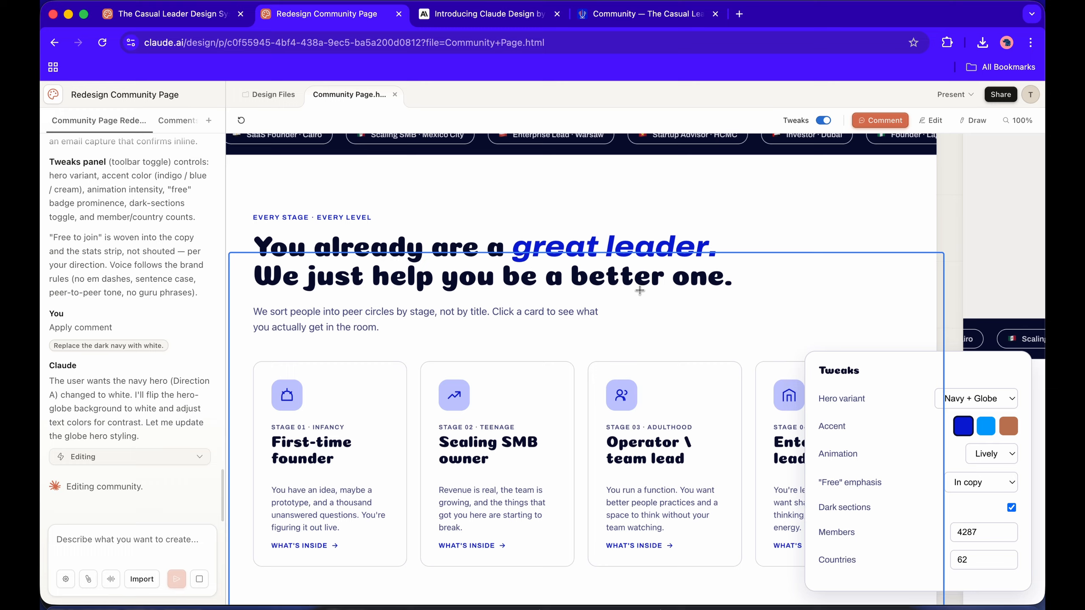
scroll(640, 291, "down", 2)
scroll(640, 291, "up", 1)
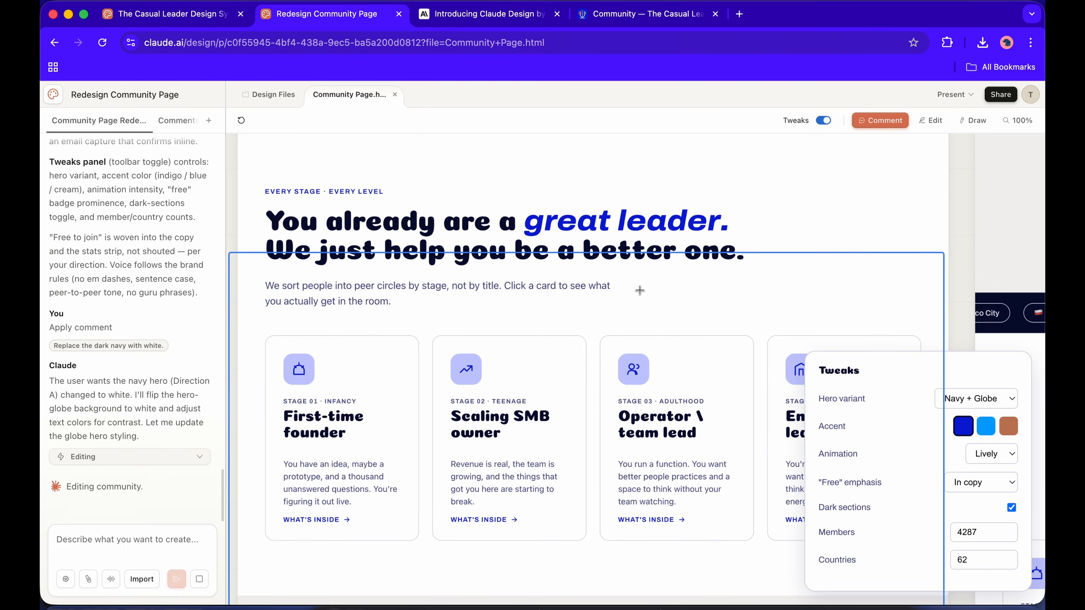
key("Escape")
scroll(724, 288, "down", 2)
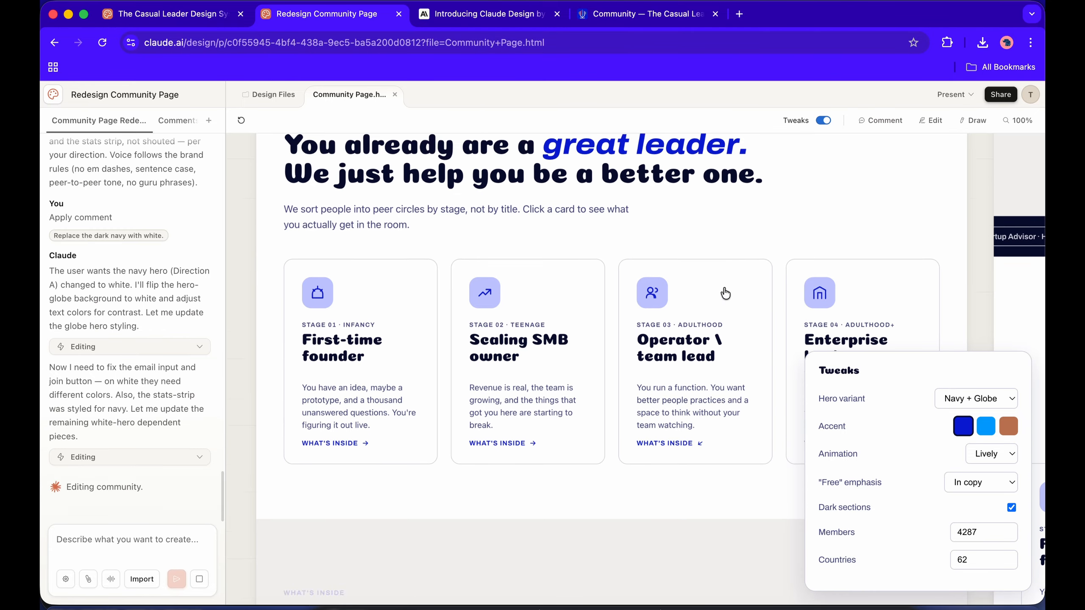
scroll(725, 293, "down", 10)
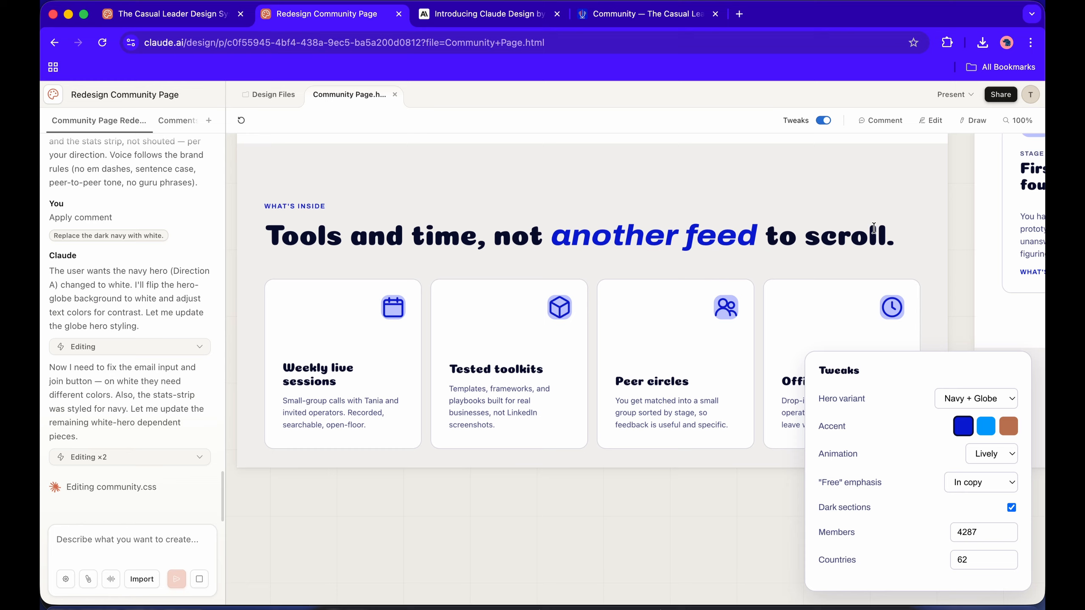
scroll(873, 226, "down", 1)
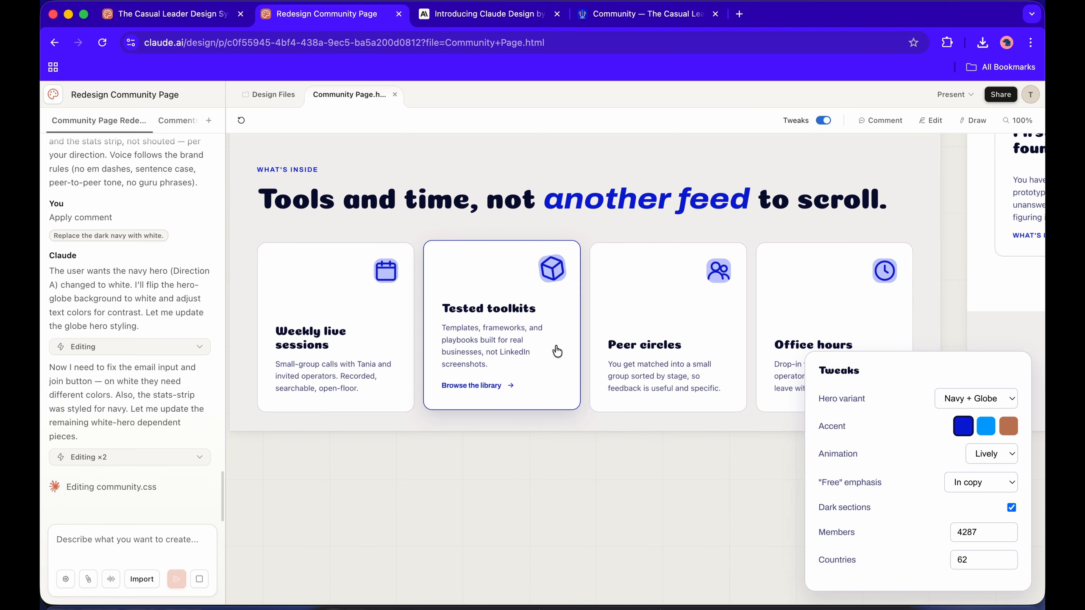
scroll(557, 352, "down", 1)
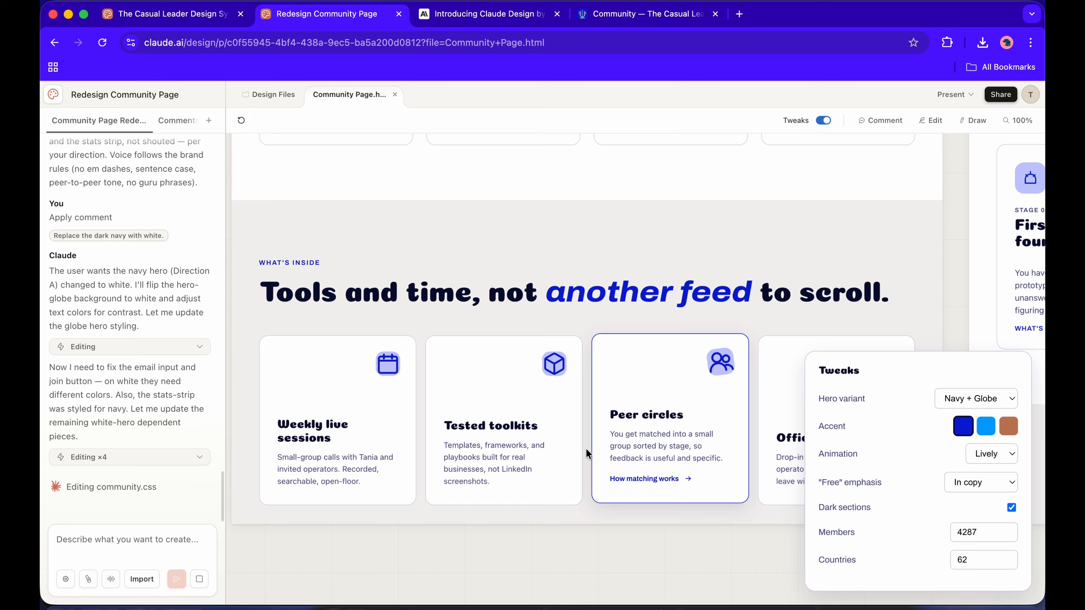
scroll(728, 283, "down", 3)
Examine direction B from its hero and photo collage down through the stage cards to the "What's inside" section.
scroll(728, 283, "up", 20)
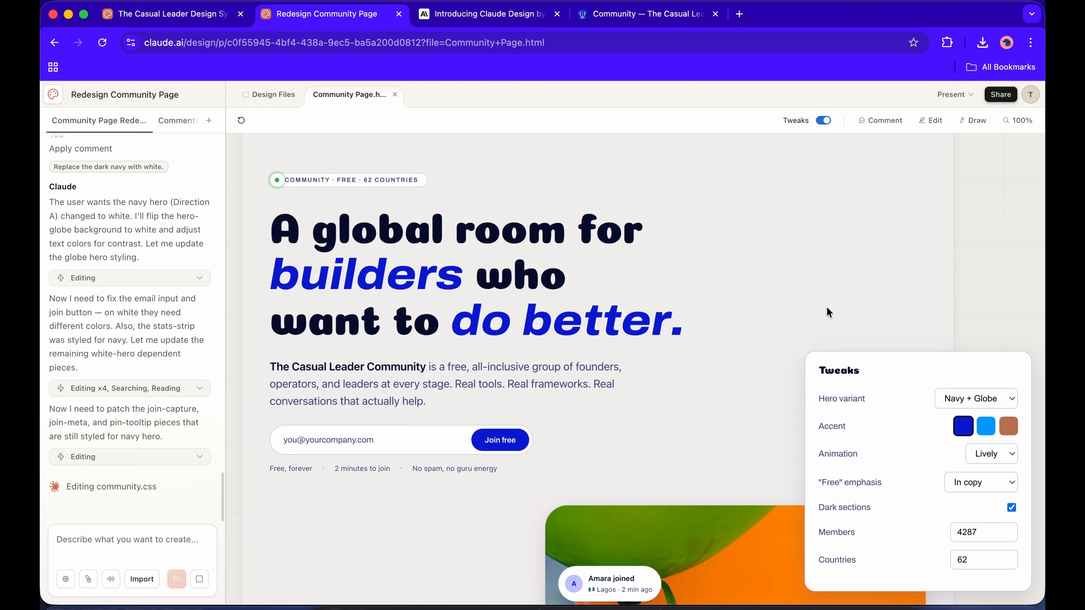
scroll(828, 309, "down", 5)
scroll(827, 306, "down", 5)
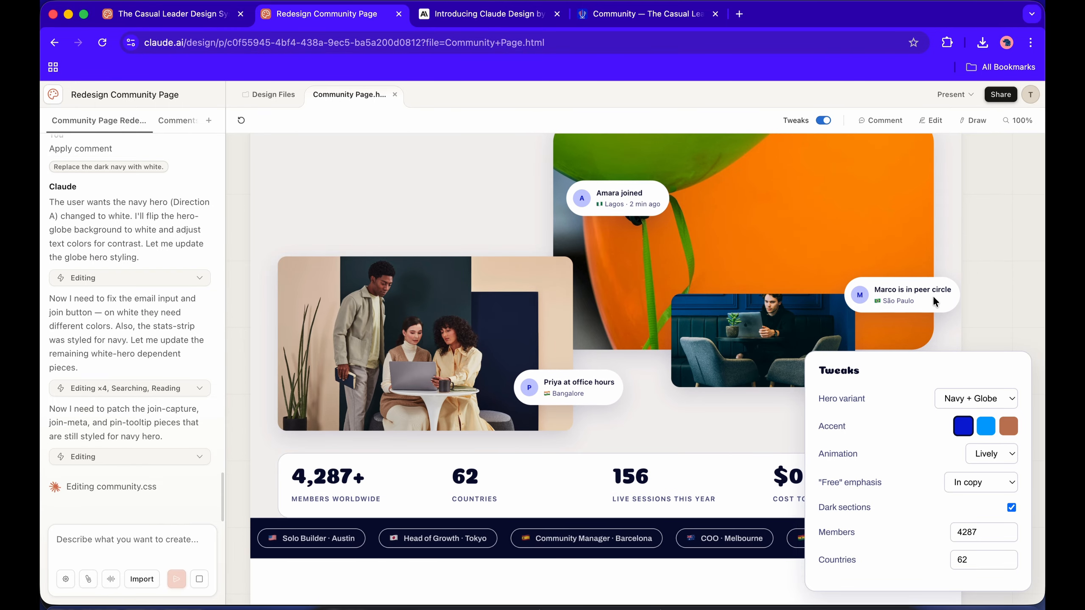
scroll(934, 301, "down", 5)
scroll(497, 296, "down", 13)
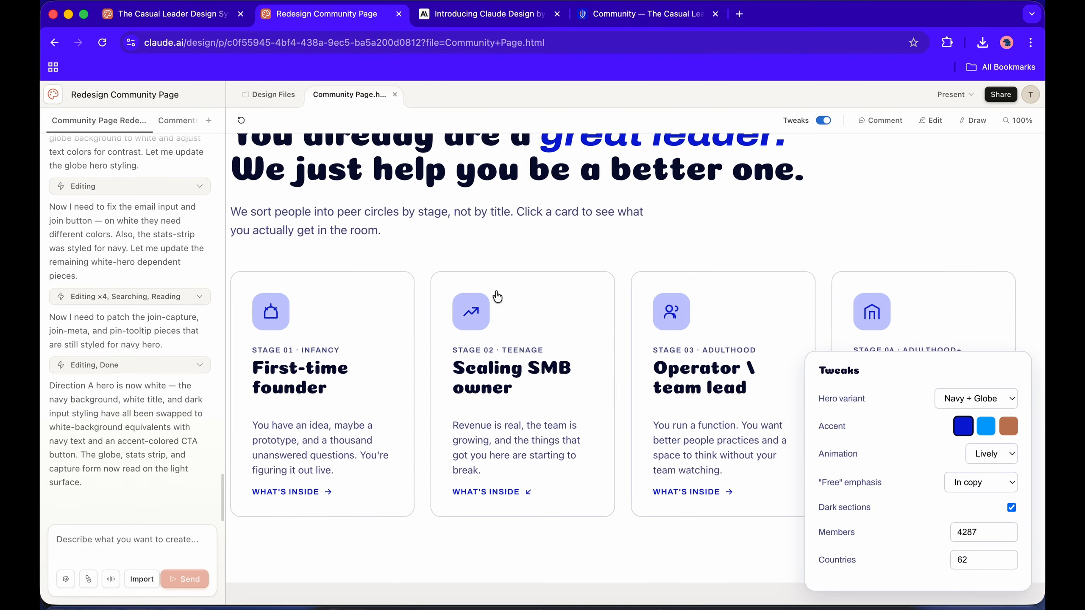
scroll(496, 293, "down", 4)
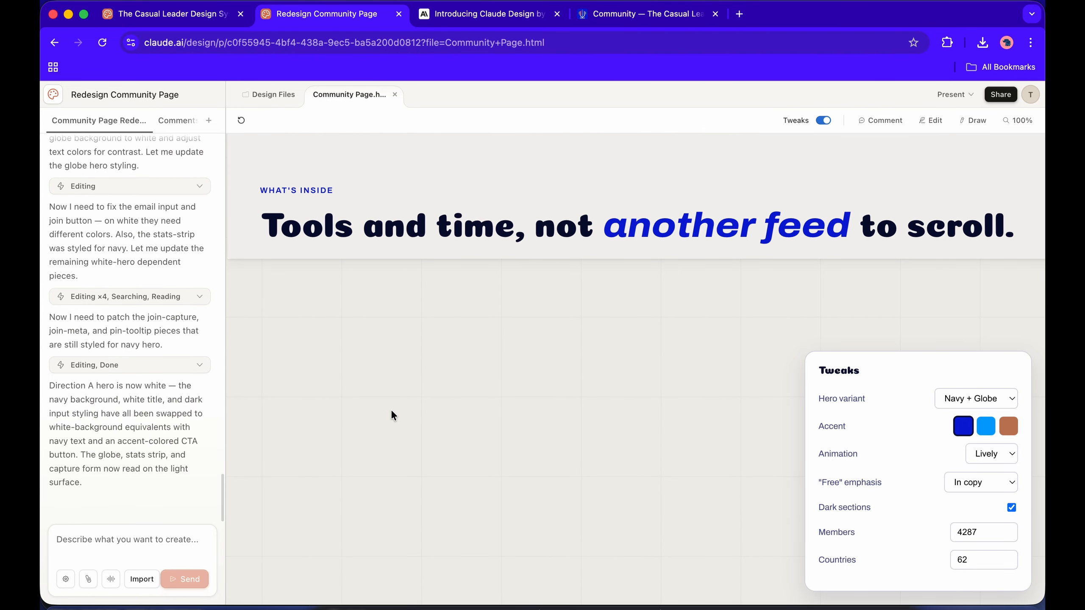
Reload the page preview and check direction B again down to the end of its artboard.
left_click(240, 121)
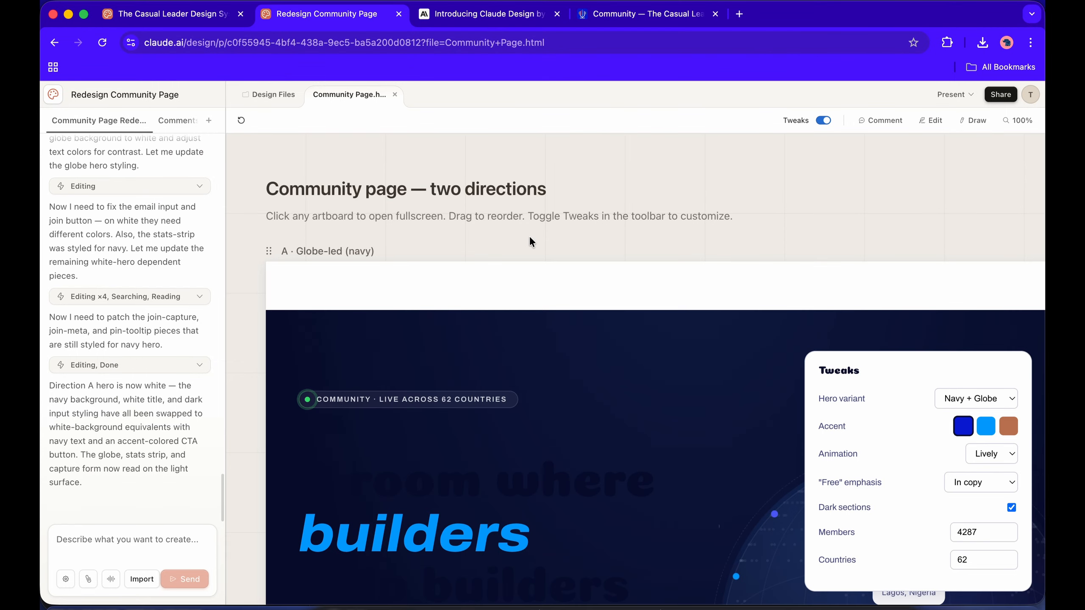
scroll(529, 242, "right", 15)
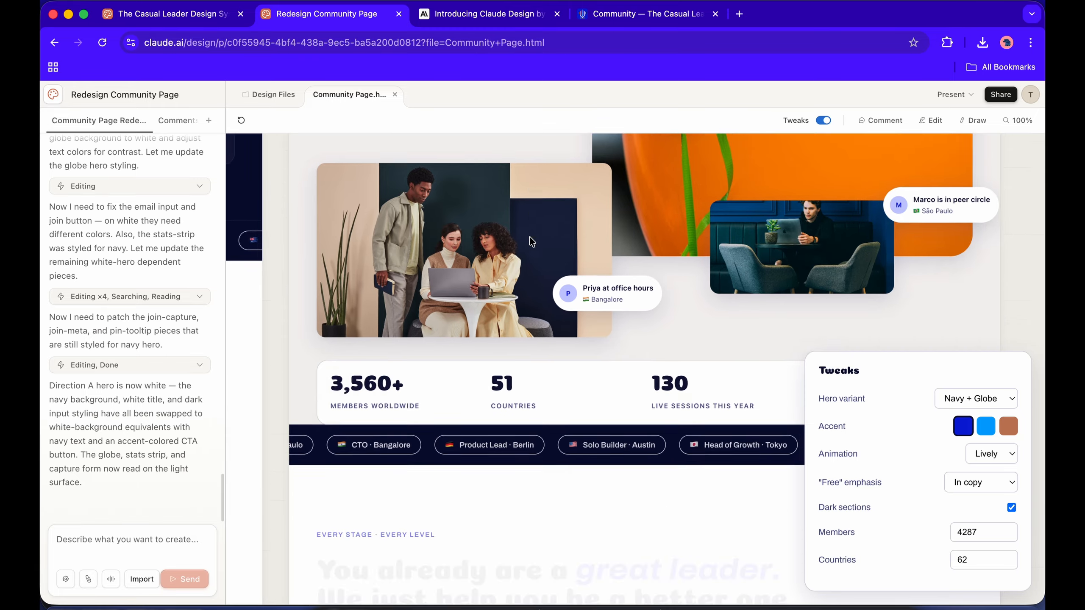
scroll(529, 237, "down", 15)
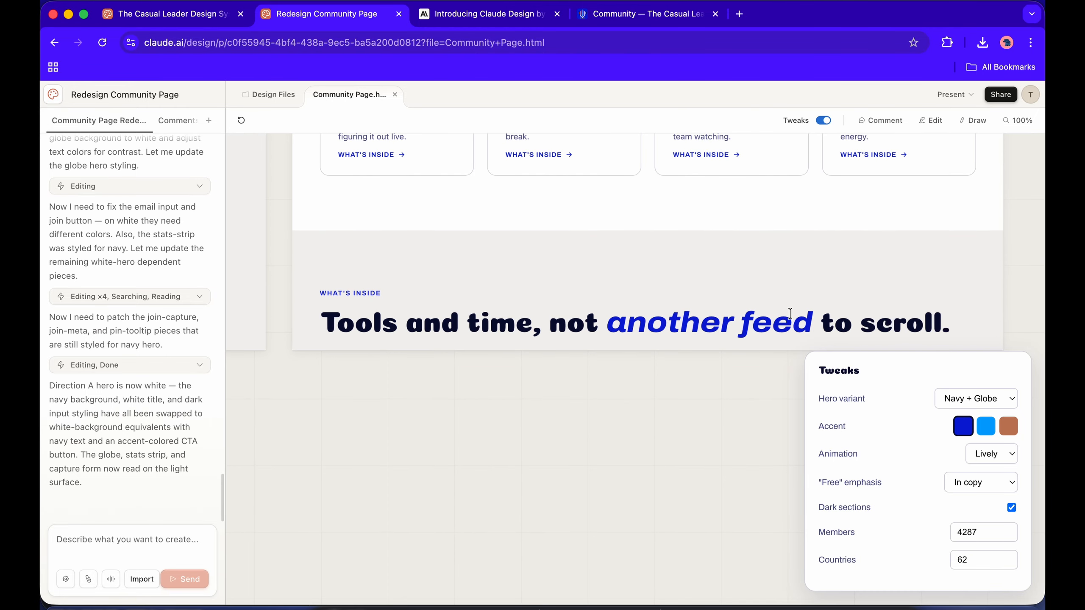
scroll(791, 314, "down", 2)
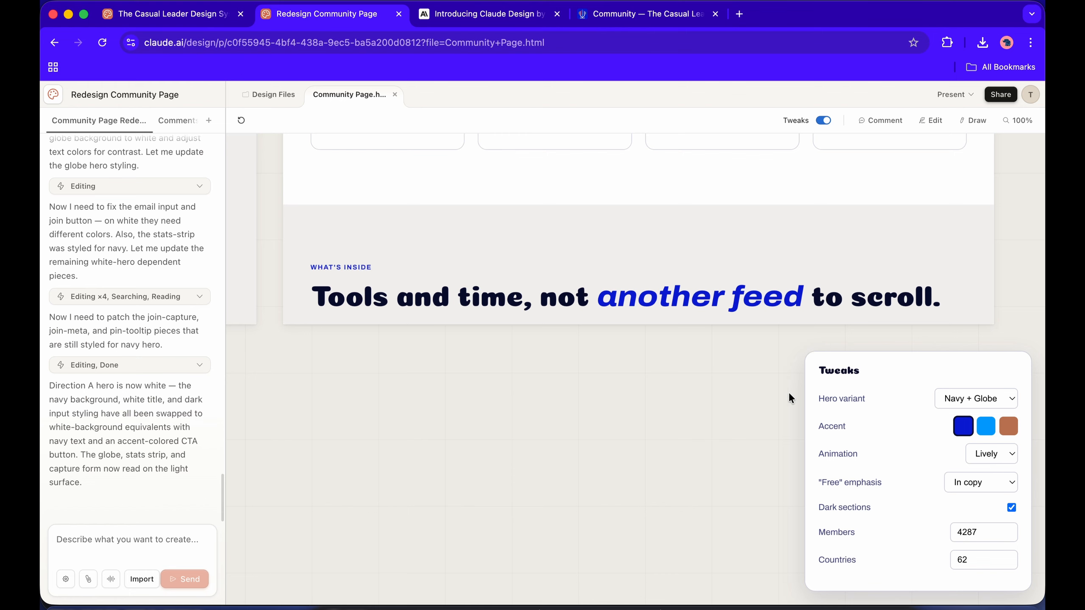
Compare the two zoomed-out directions side by side, with direction A using the Wordmark hero variant.
scroll(376, 344, "down", 5)
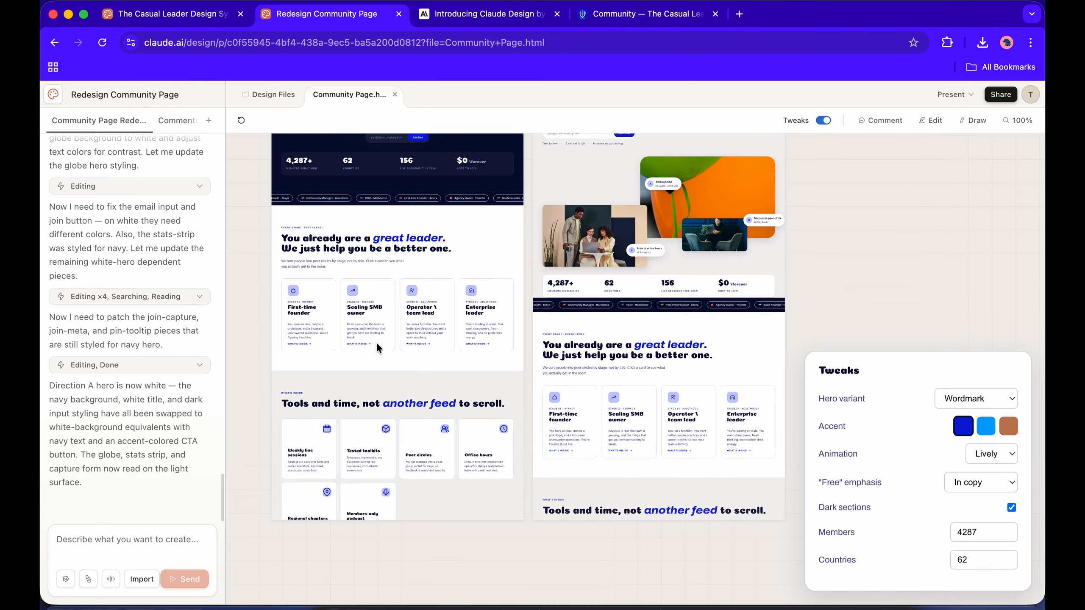
scroll(377, 344, "up", 1)
scroll(376, 343, "up", 5)
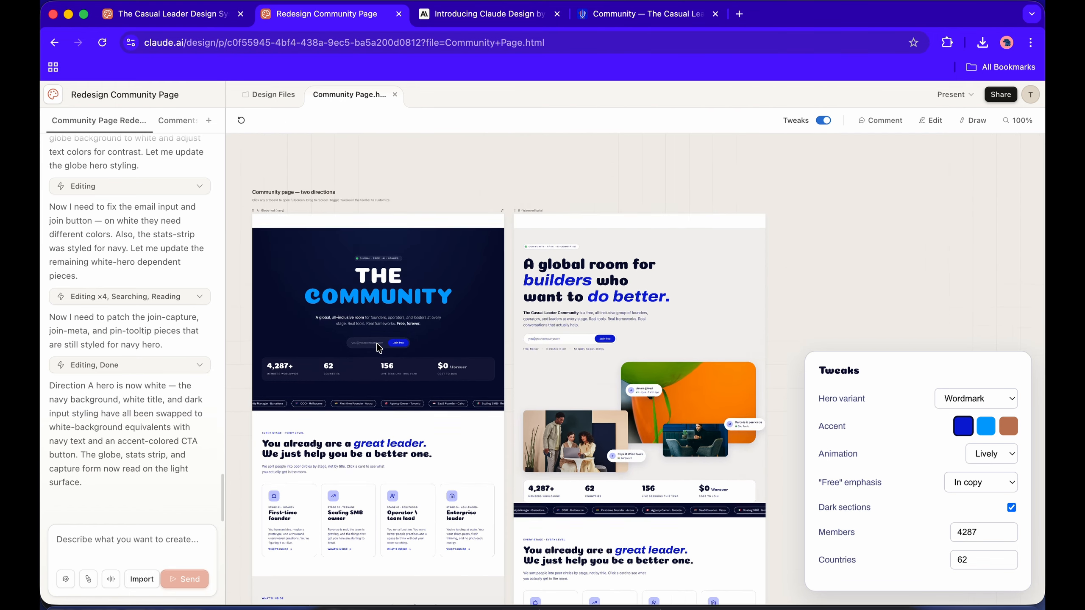
scroll(376, 344, "left", 1)
scroll(378, 348, "down", 2)
scroll(378, 348, "right", 1)
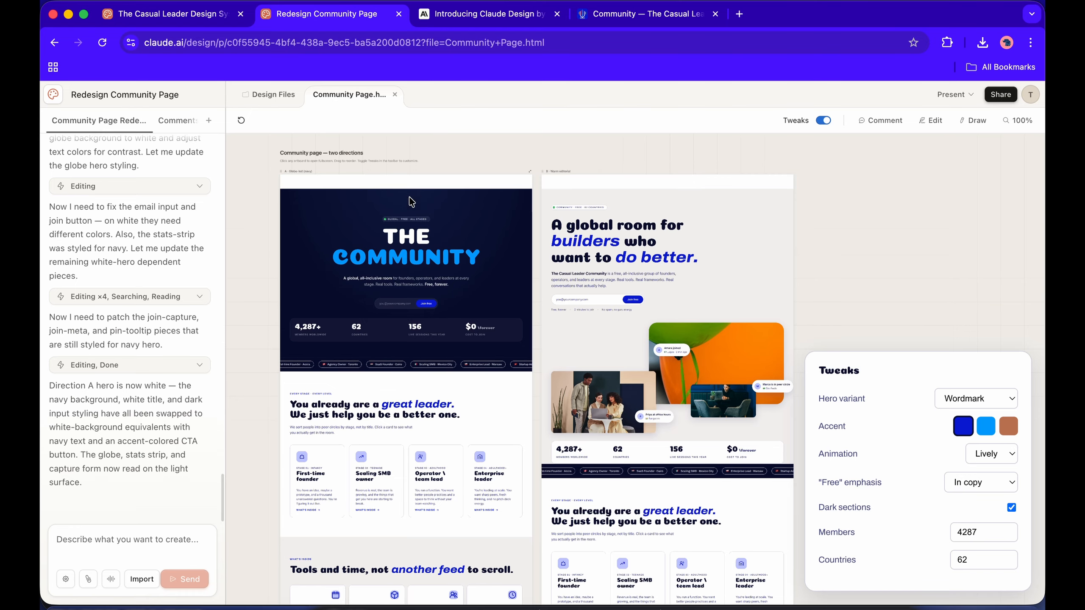
scroll(365, 304, "down", 6)
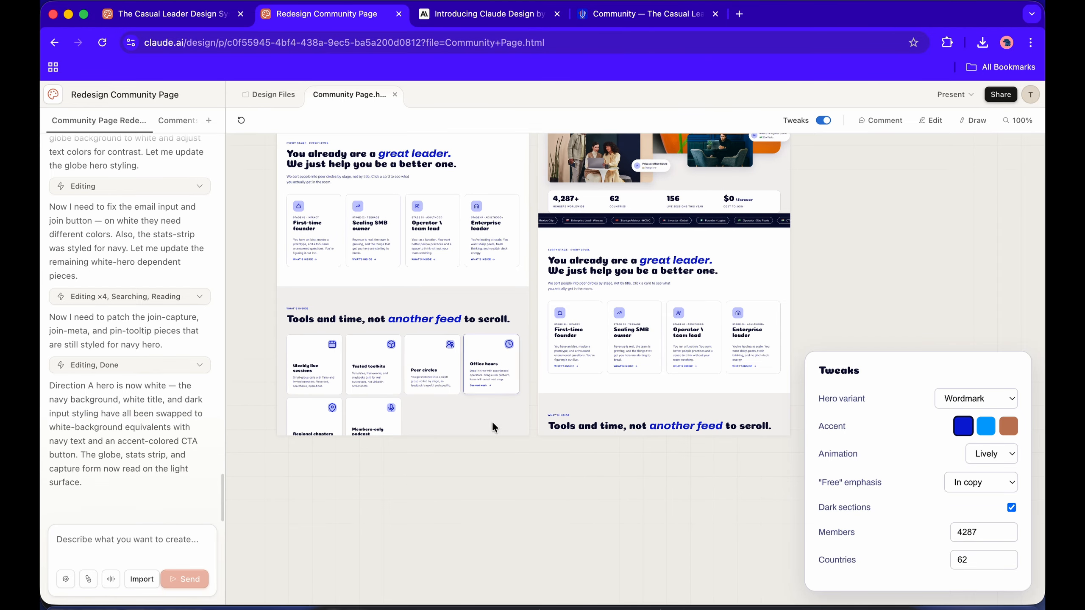
scroll(488, 431, "up", 5)
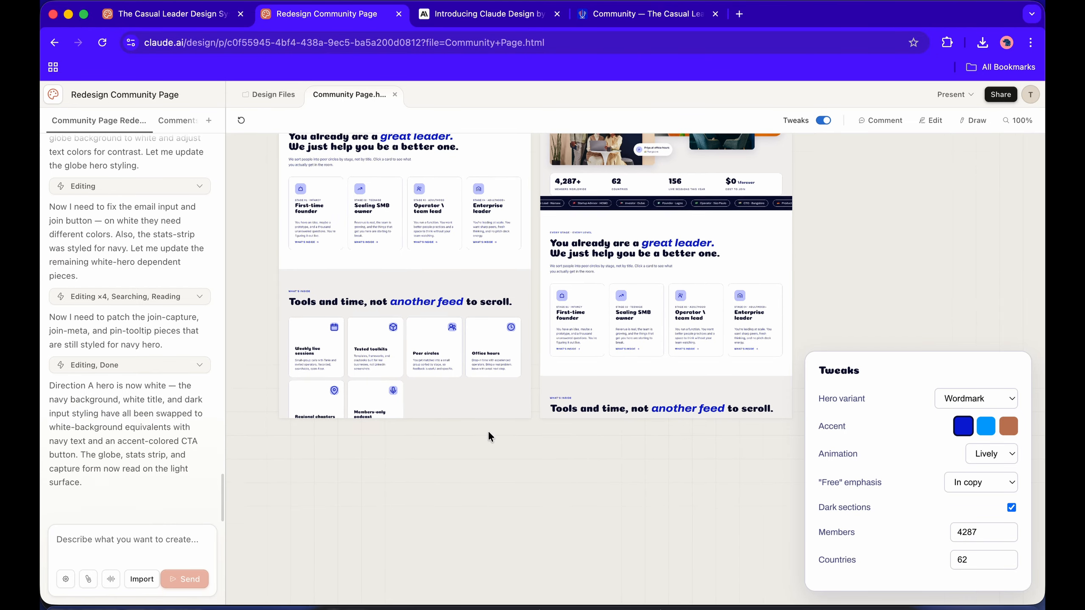
scroll(488, 431, "up", 2)
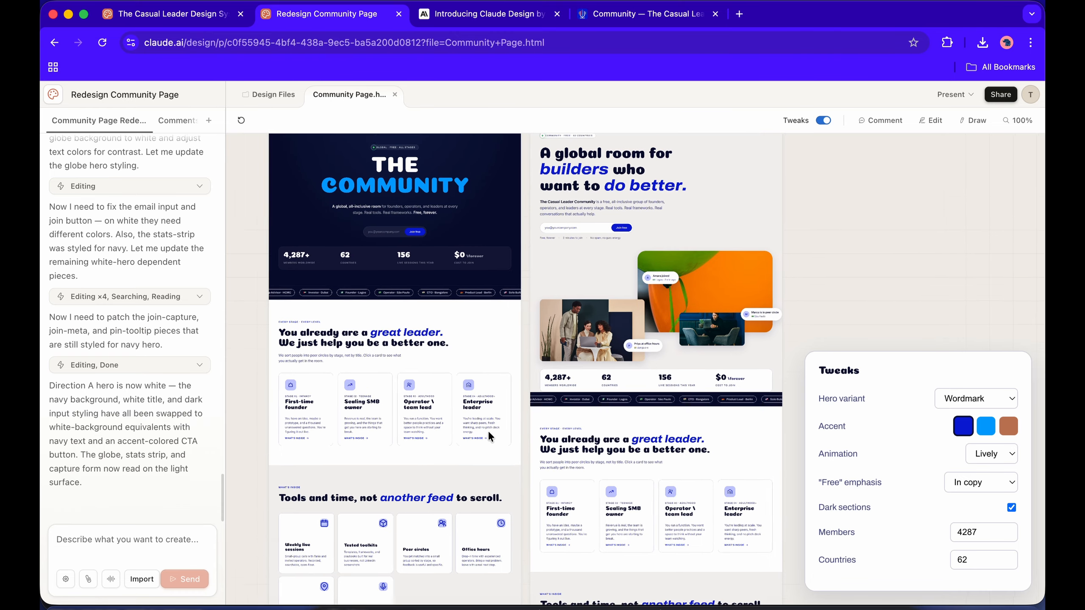
scroll(488, 431, "up", 1)
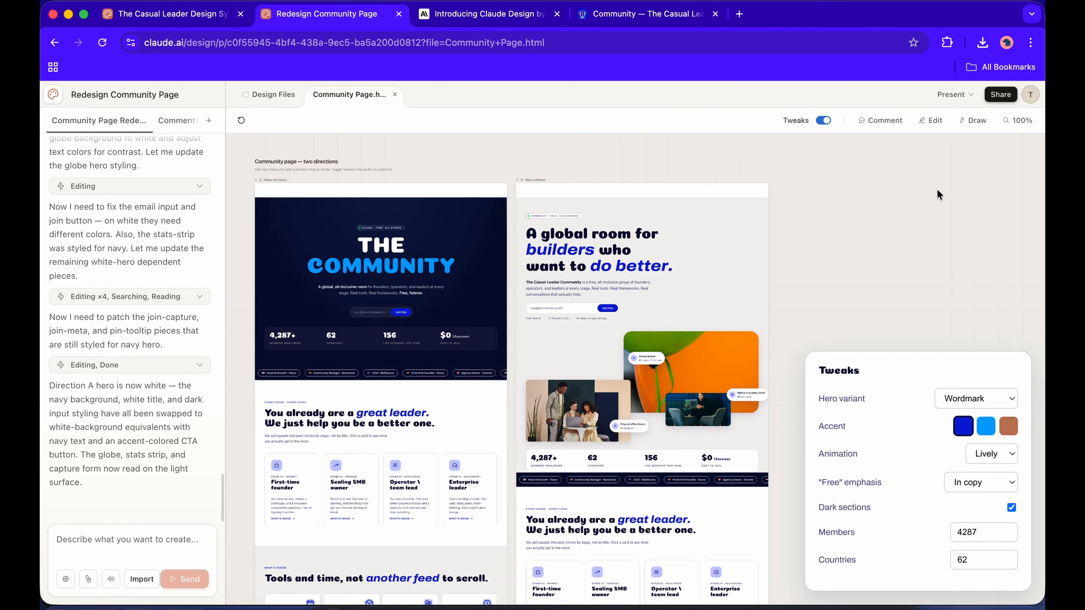
In edit mode, set the hero variant to Navy + Globe and reload the page preview to check direction A's hero.
left_click(926, 122)
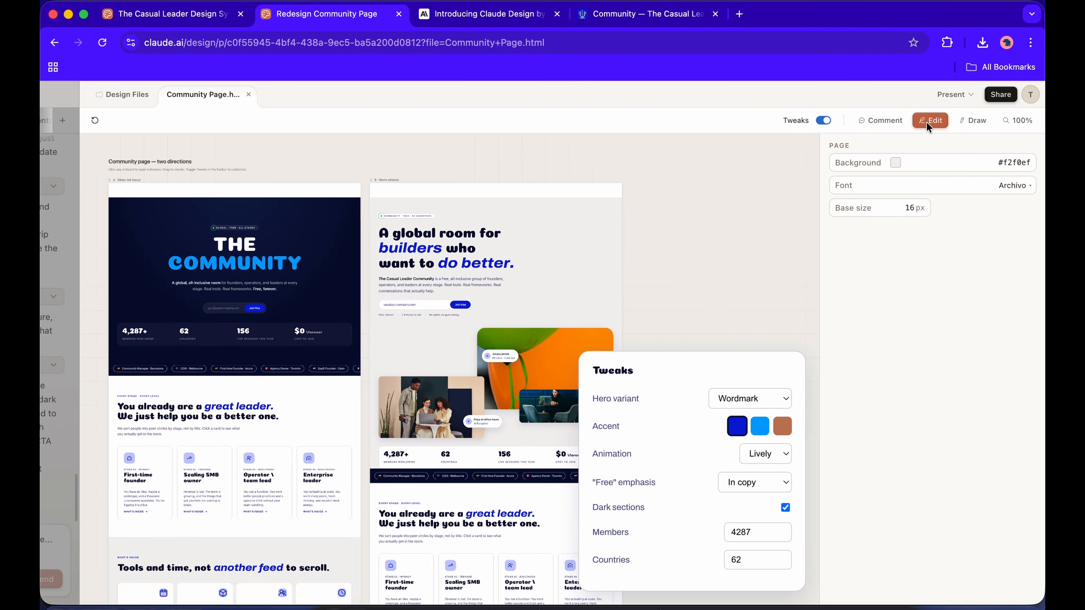
left_click(740, 397)
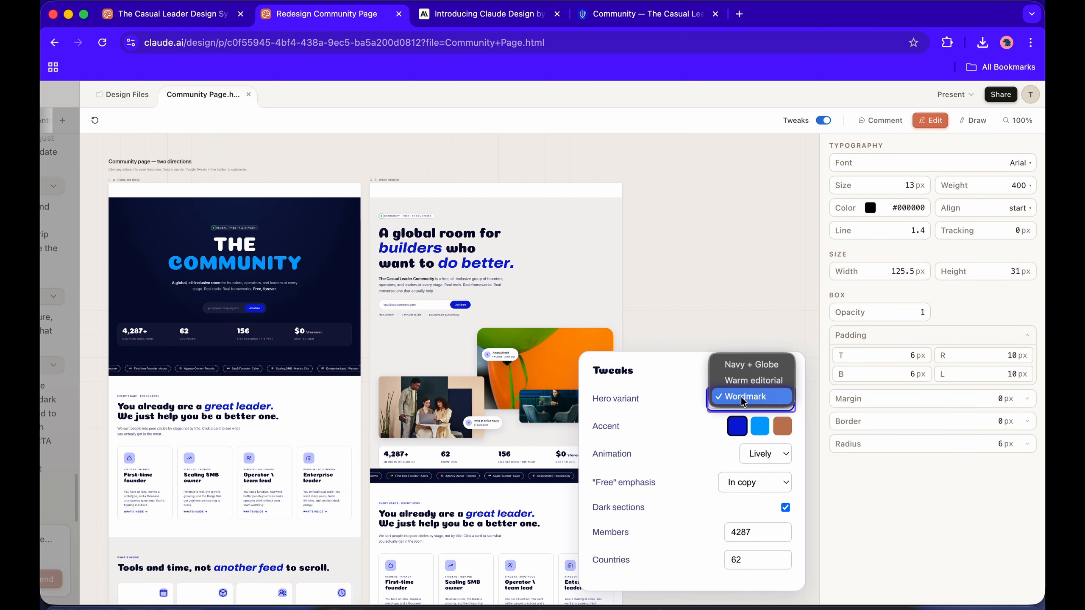
left_click(755, 366)
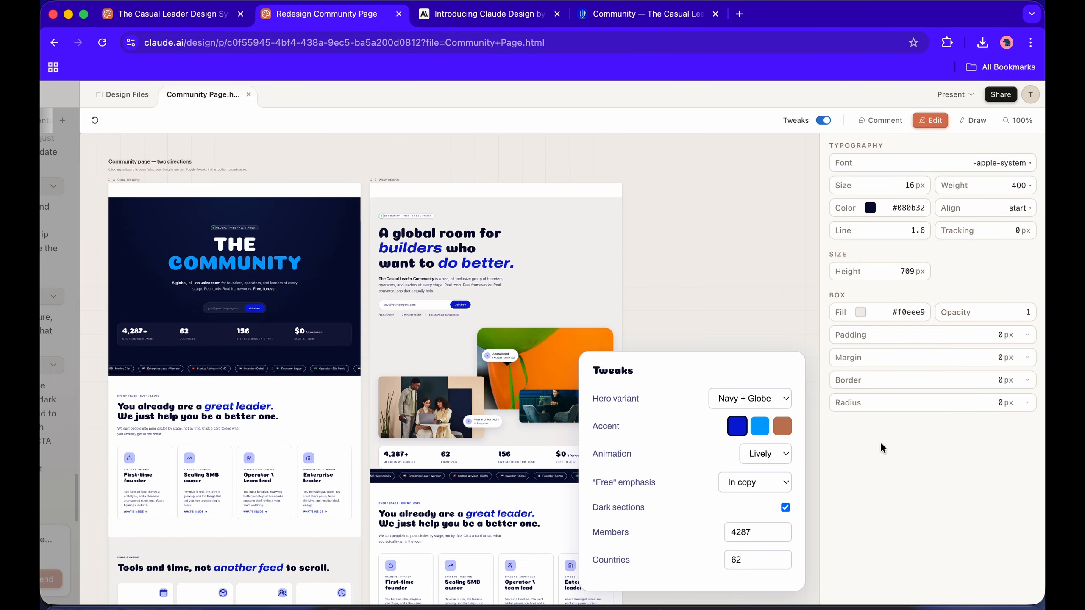
left_click(96, 121)
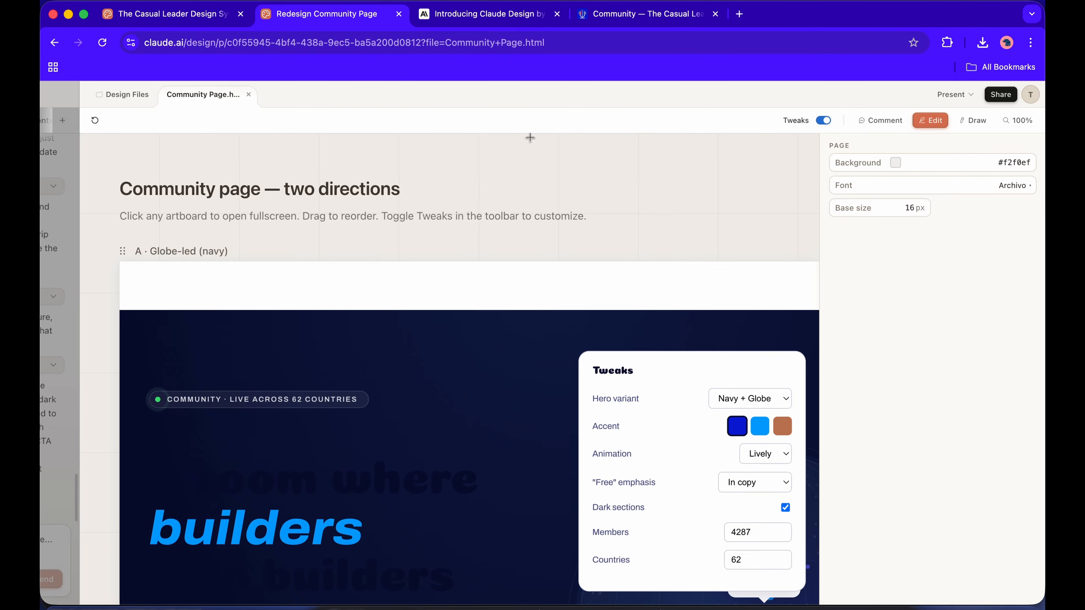
scroll(486, 262, "down", 5)
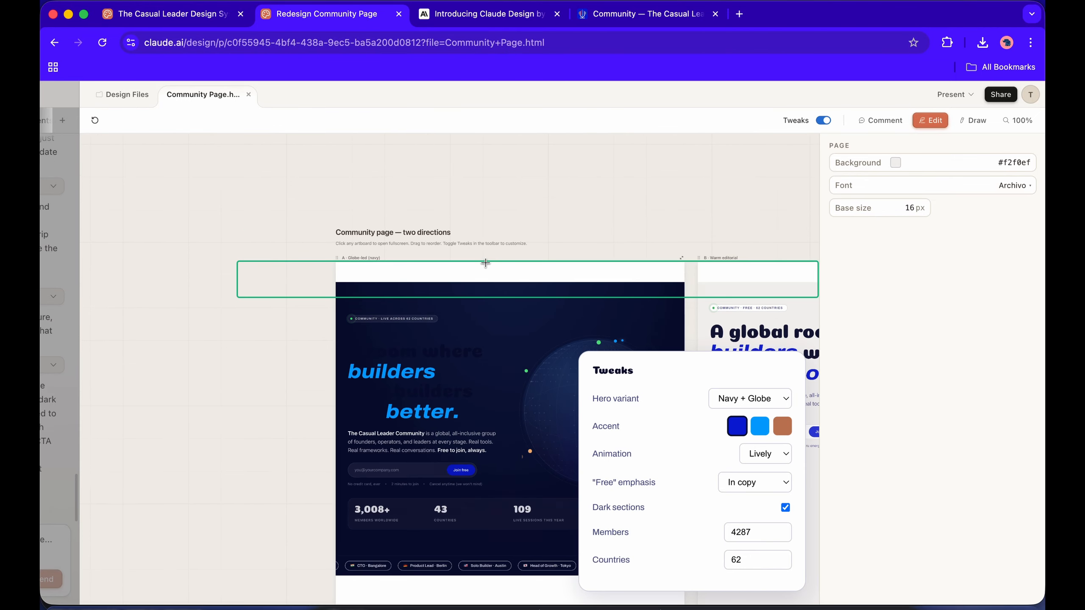
Inspect the canvas container's properties, leave edit mode and reload the page preview to recheck direction A's Navy + Globe hero.
scroll(485, 263, "down", 4)
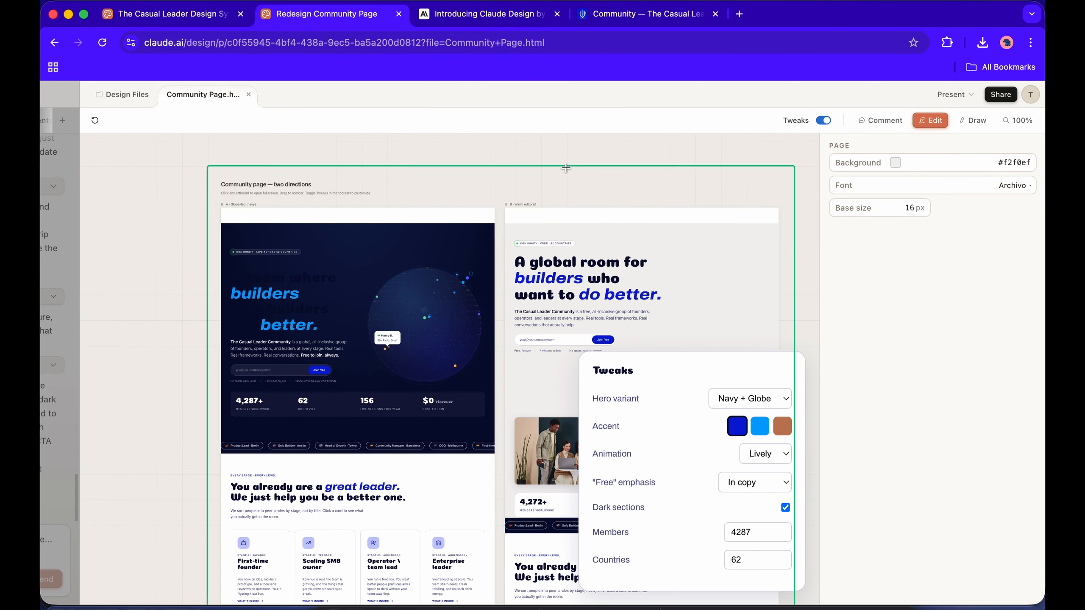
left_click(565, 168)
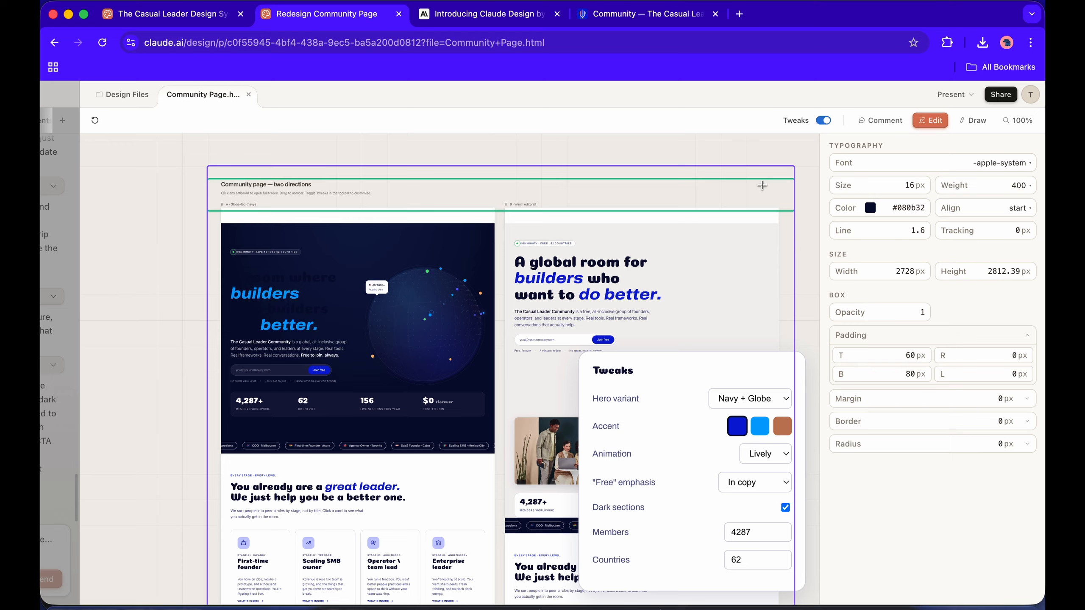
left_click(947, 118)
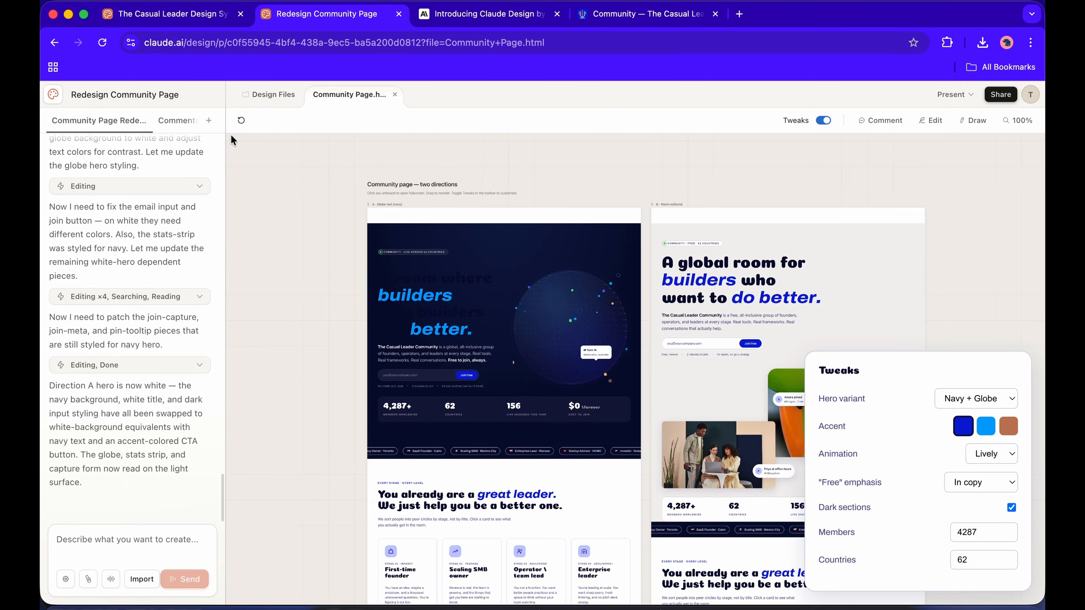
left_click(242, 120)
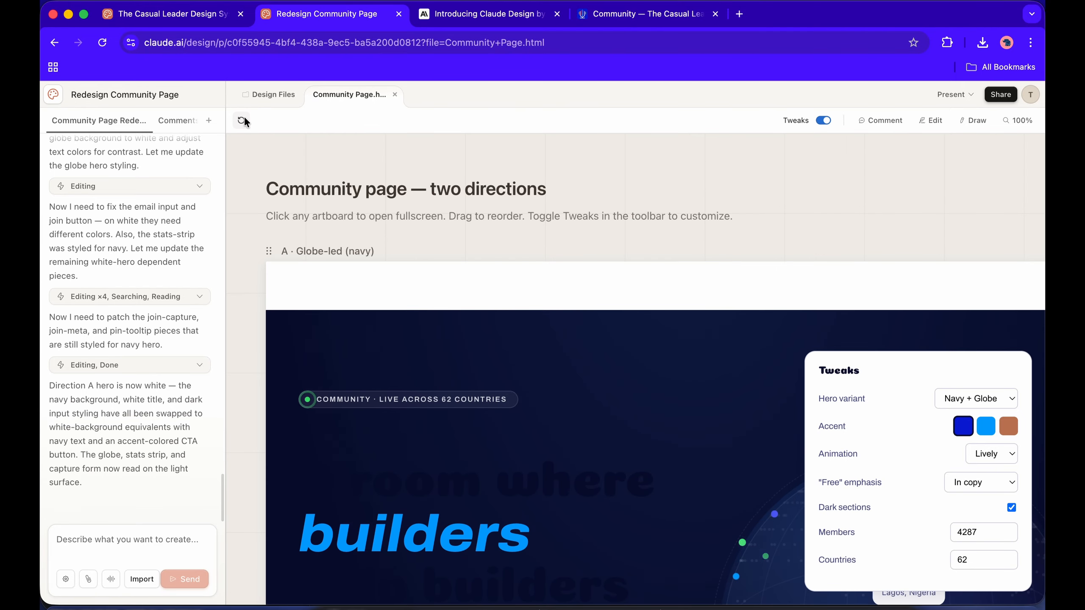
scroll(351, 232, "down", 5)
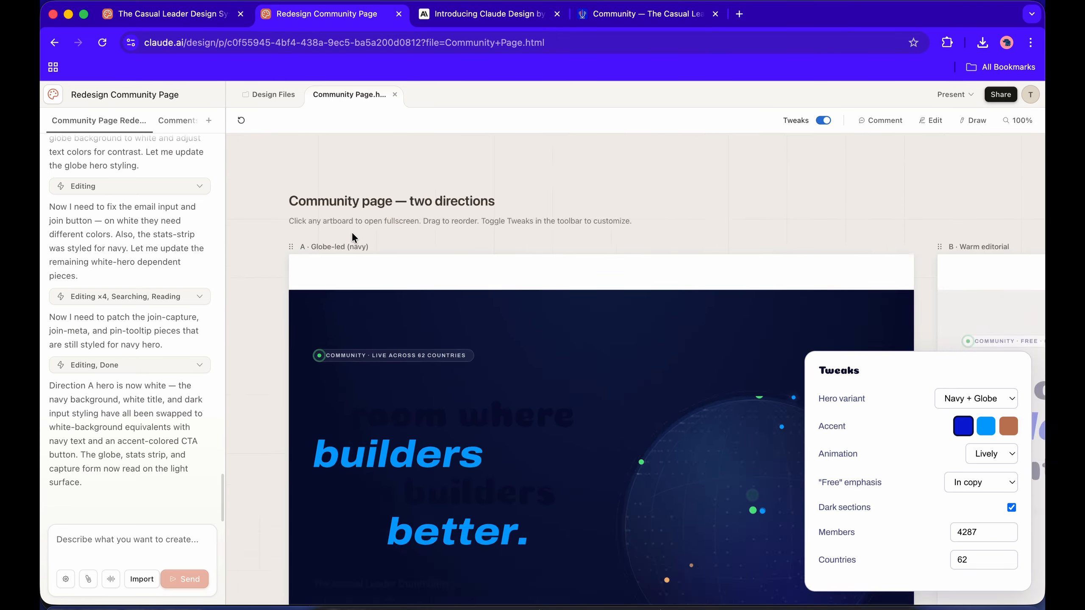
scroll(347, 235, "down", 3)
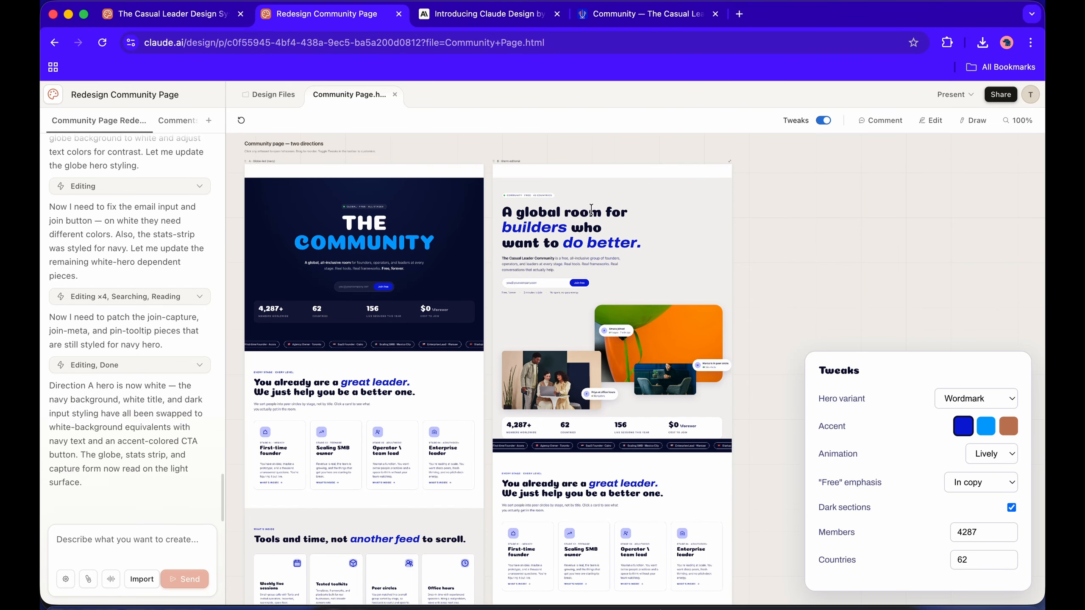
Check direction B's hero beside direction A, and set the hero variant to Navy + Globe.
scroll(591, 209, "up", 5)
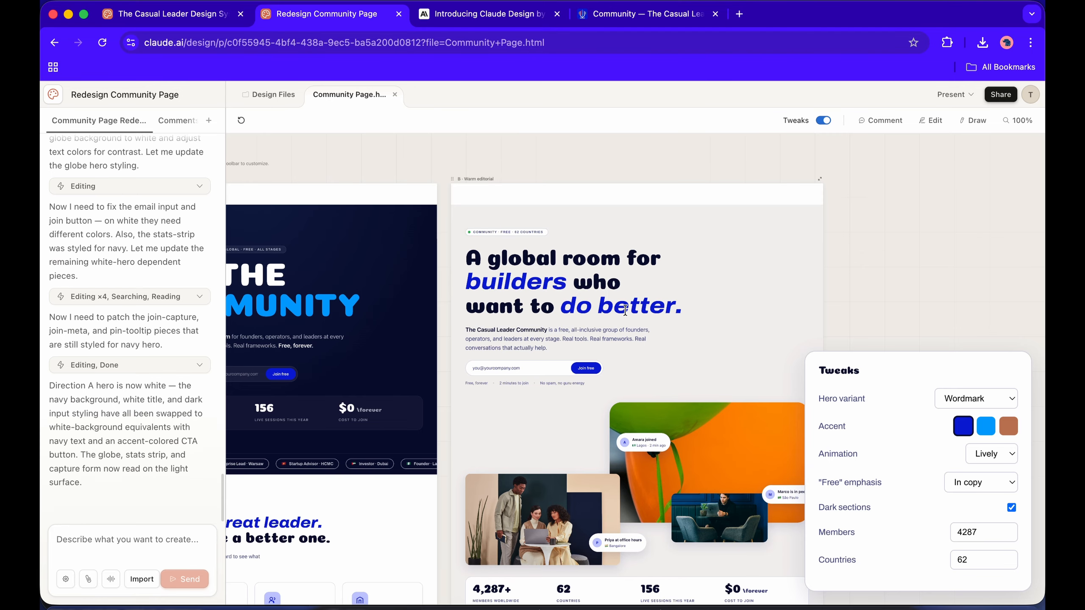
scroll(625, 310, "down", 5)
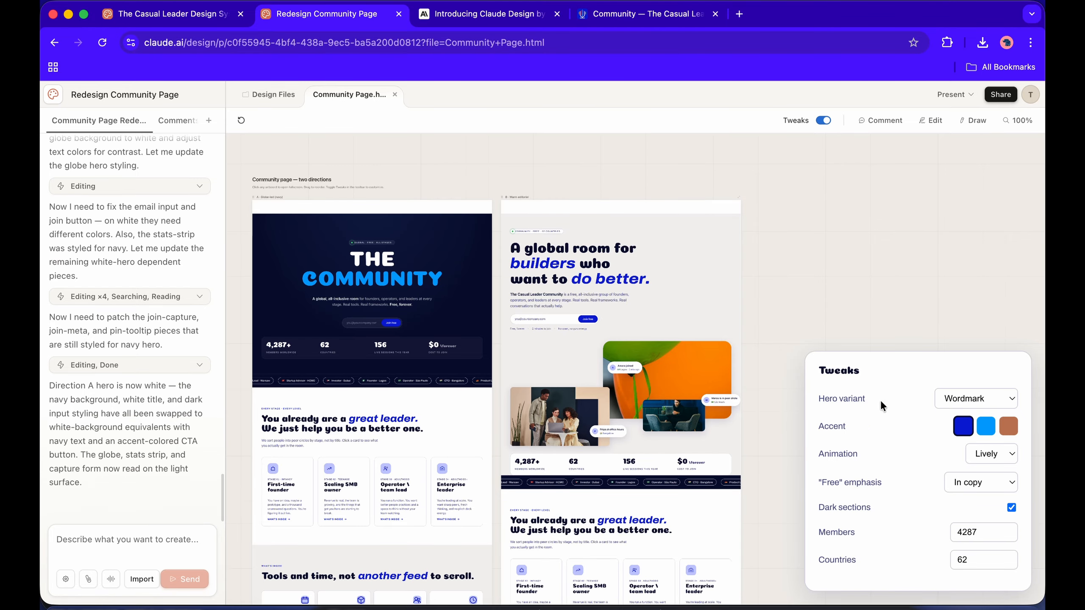
left_click(962, 398)
left_click(972, 364)
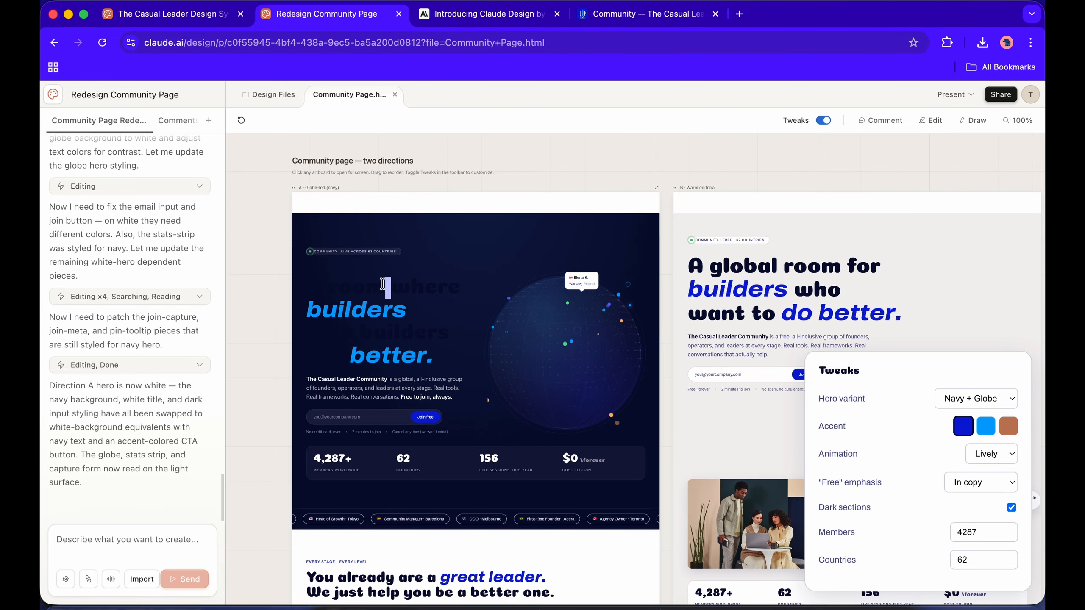
scroll(383, 284, "down", 1)
scroll(382, 284, "right", 1)
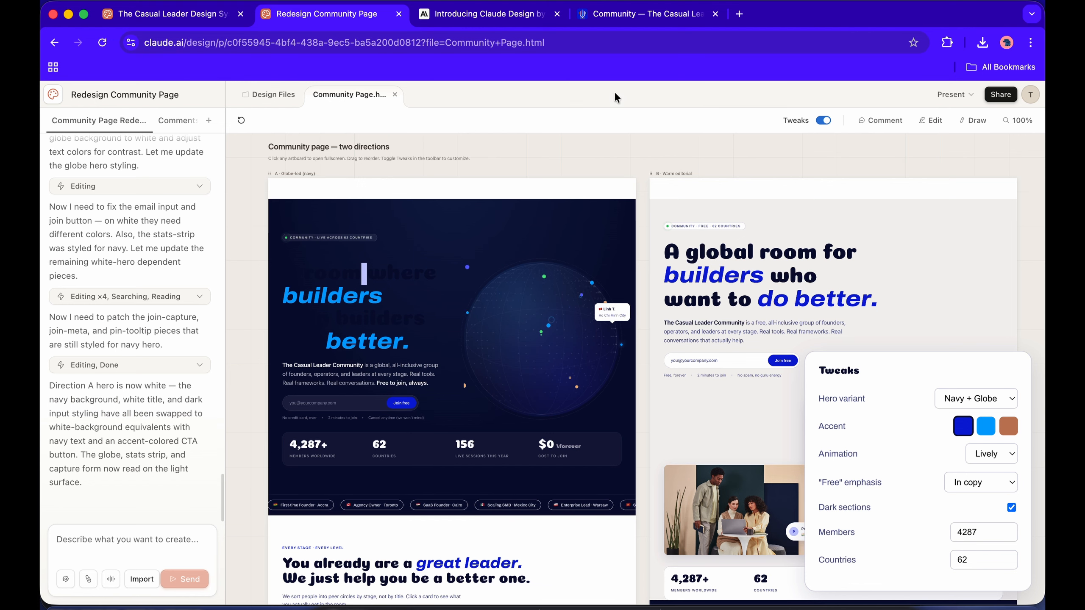
Switch to the live Casual Leader community page and view its original layout from the top at a smaller browser zoom.
left_click(626, 17)
scroll(622, 252, "up", 20)
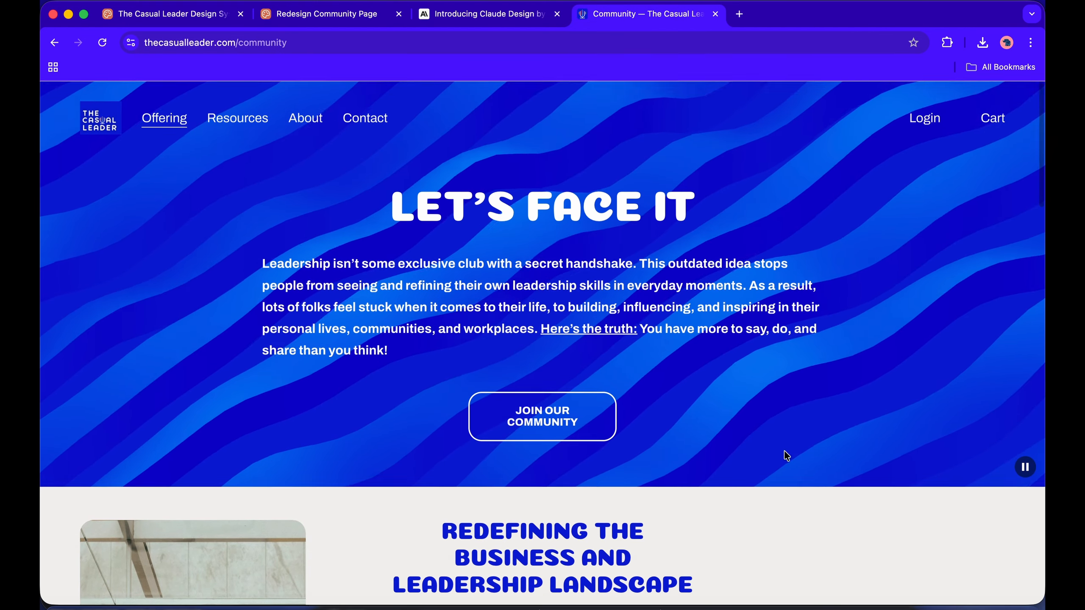
key("super+minus")
key("super+minus")
key("super+minus")
key("super+minus")
key("super+minus")
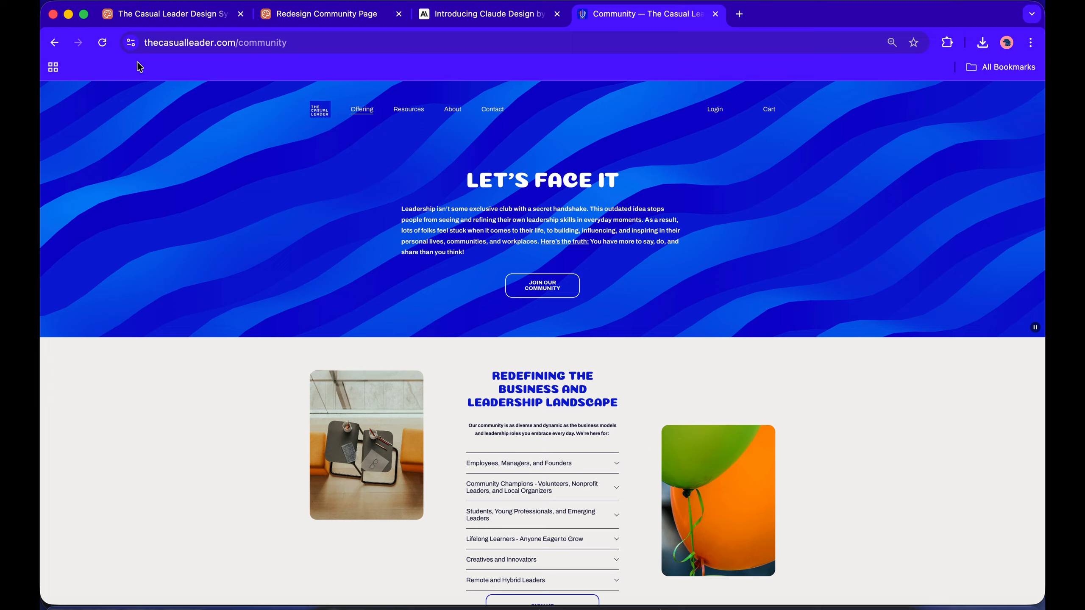
left_click(152, 15)
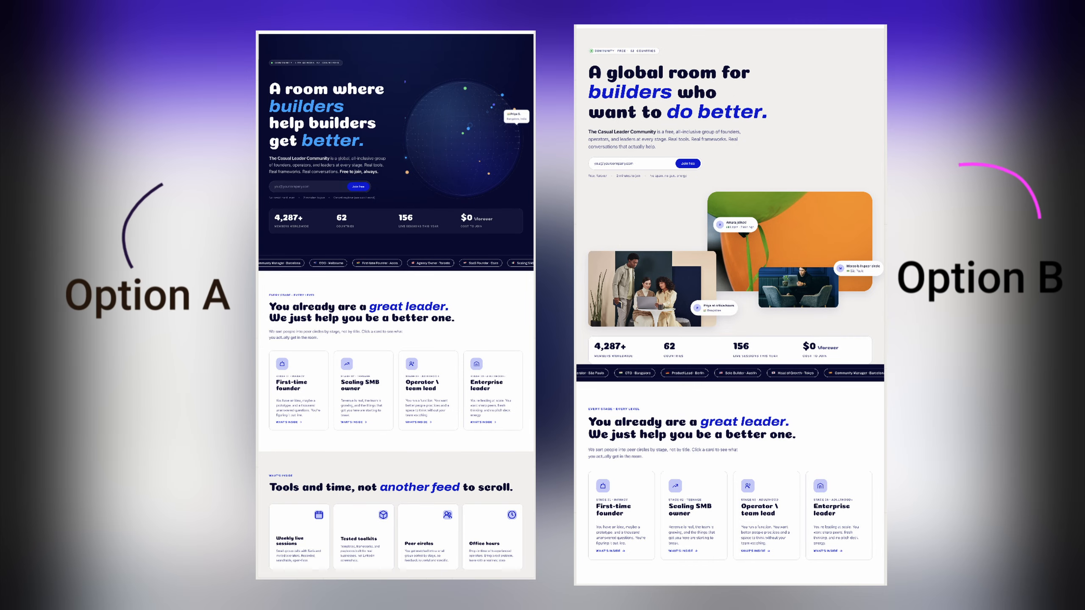